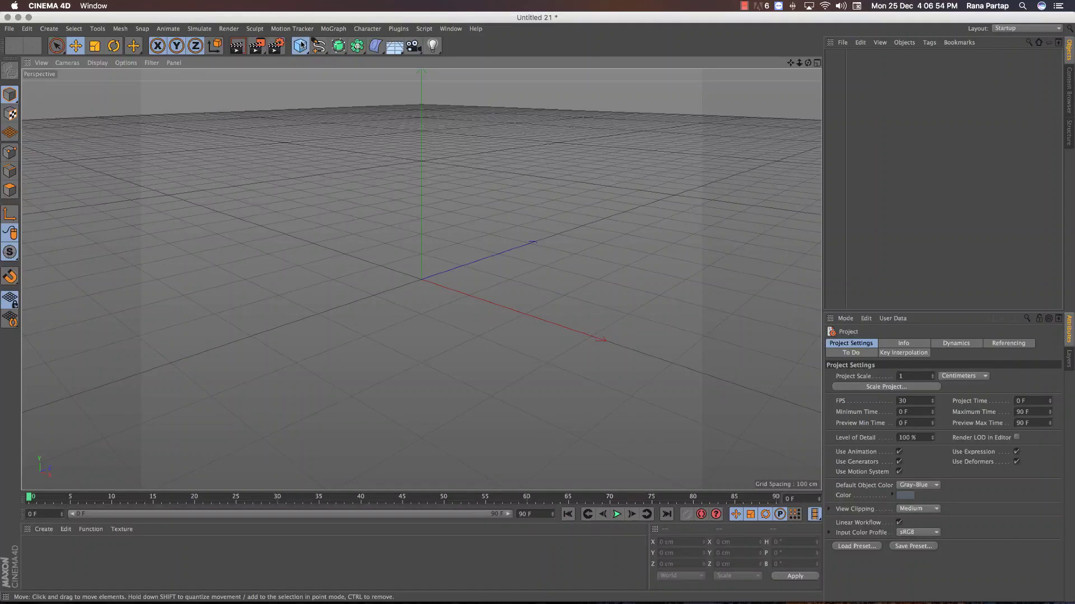
Add a Tube oriented +Z, about 1152 cm tall, with 10 cm outer and 3 cm inner radius.
left_click(503, 97)
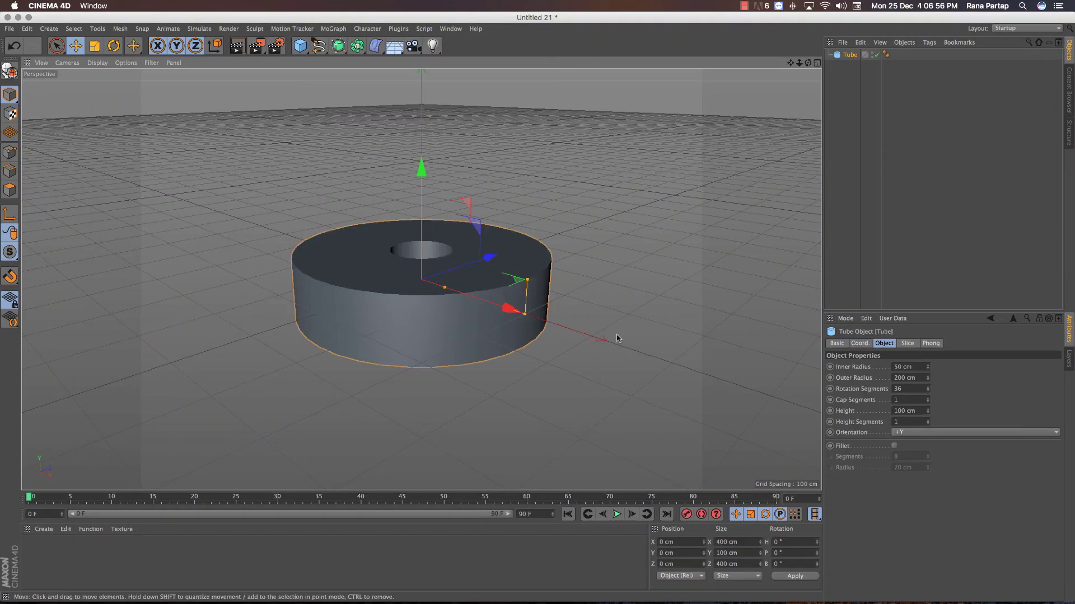
left_click_drag(525, 317, 458, 308)
left_click(902, 434)
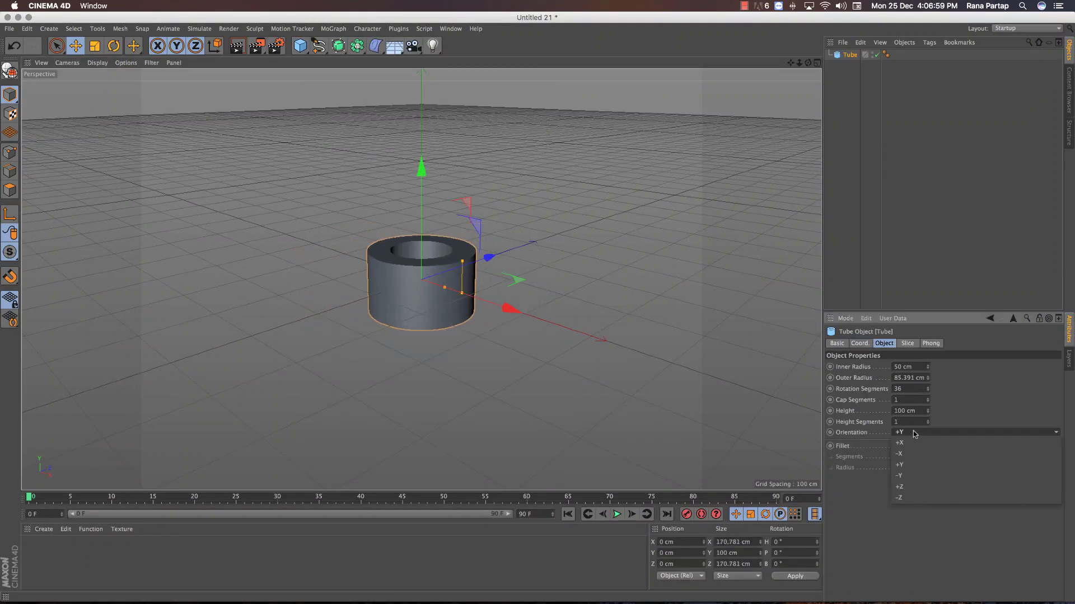
left_click(899, 487)
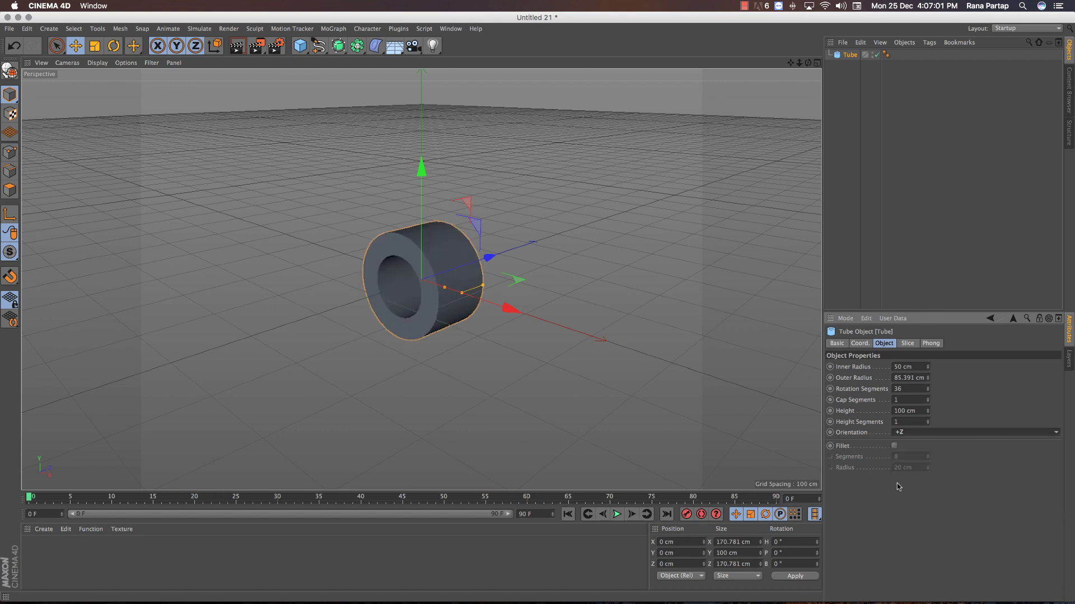
mouse_move(483, 286)
left_mouse_down()
mouse_move(421, 316)
mouse_move(429, 291)
mouse_move(476, 282)
left_mouse_up()
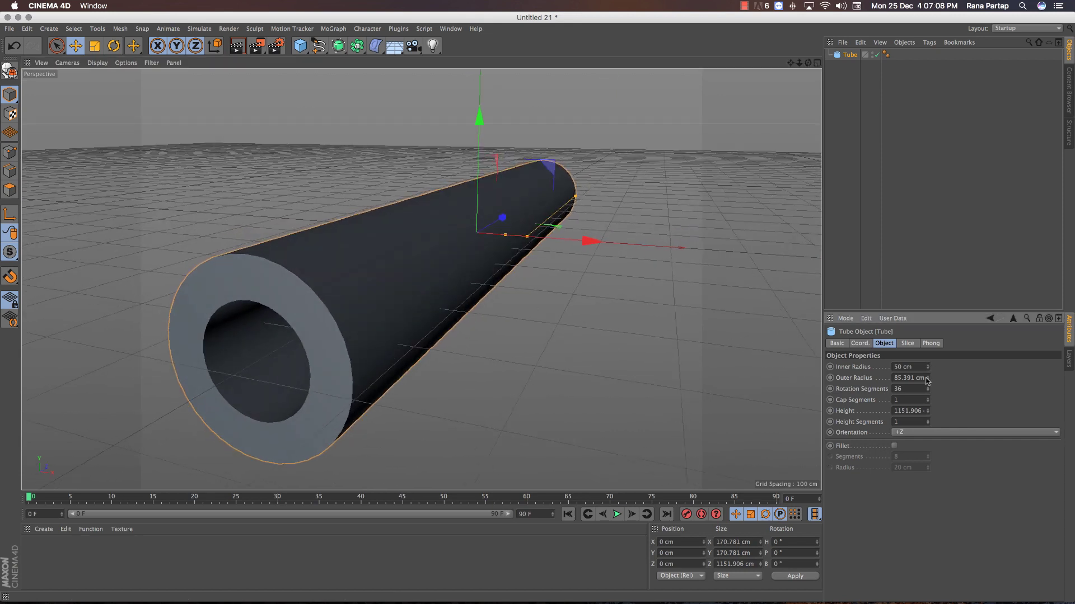
left_click_drag(928, 379, 911, 399)
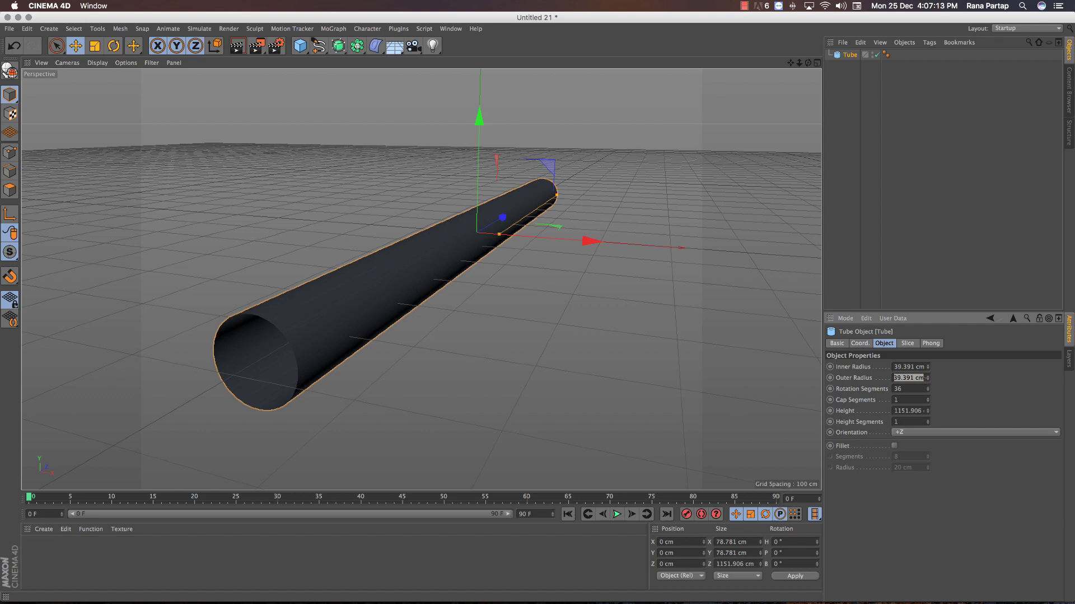
type("10")
key("Return")
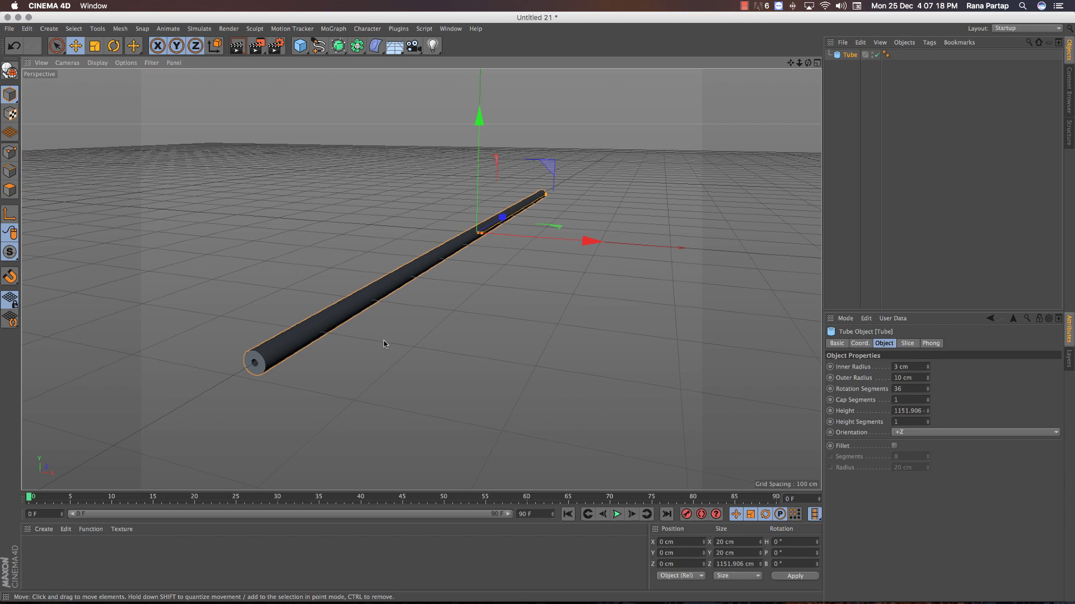
Nest the Tube under a new Cloner set to Radial, 9 clones at 27 cm radius.
left_click(333, 29)
left_click(347, 101)
left_click_drag(850, 65, 856, 55)
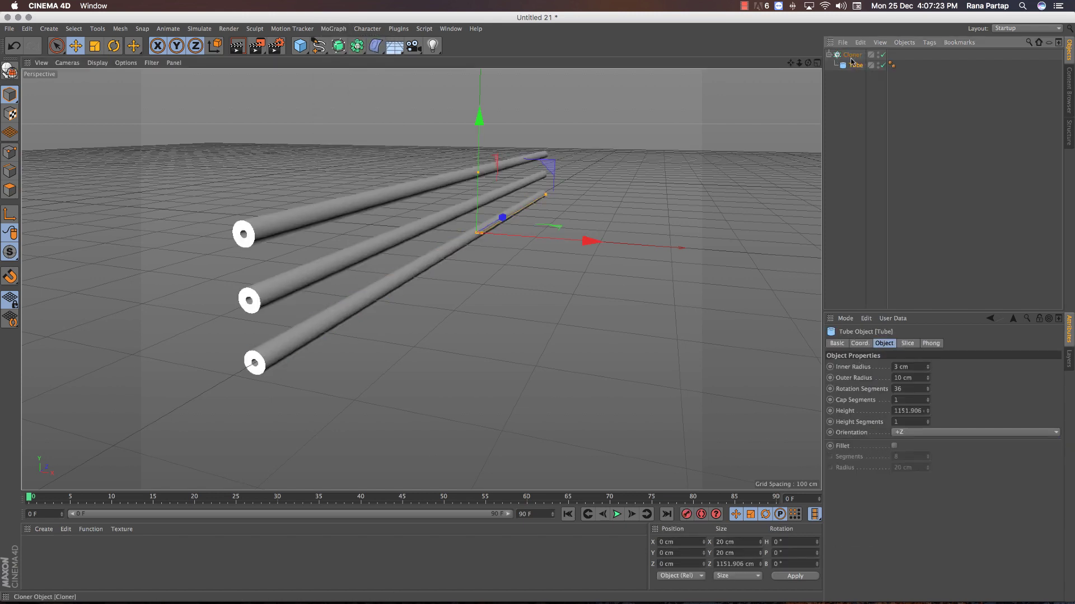
left_click(885, 439)
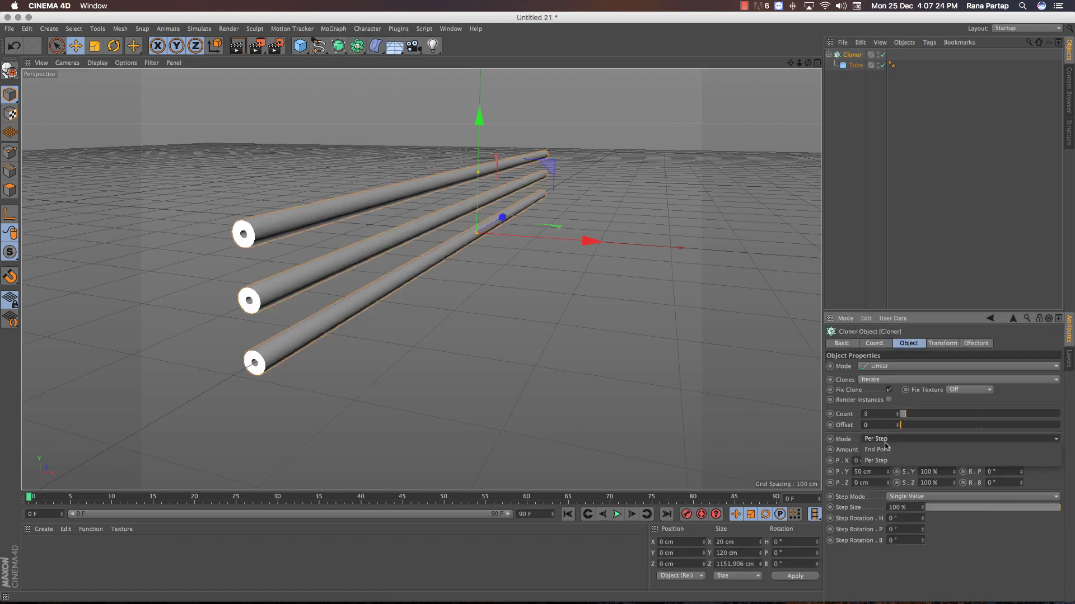
left_click(862, 60)
left_click(906, 366)
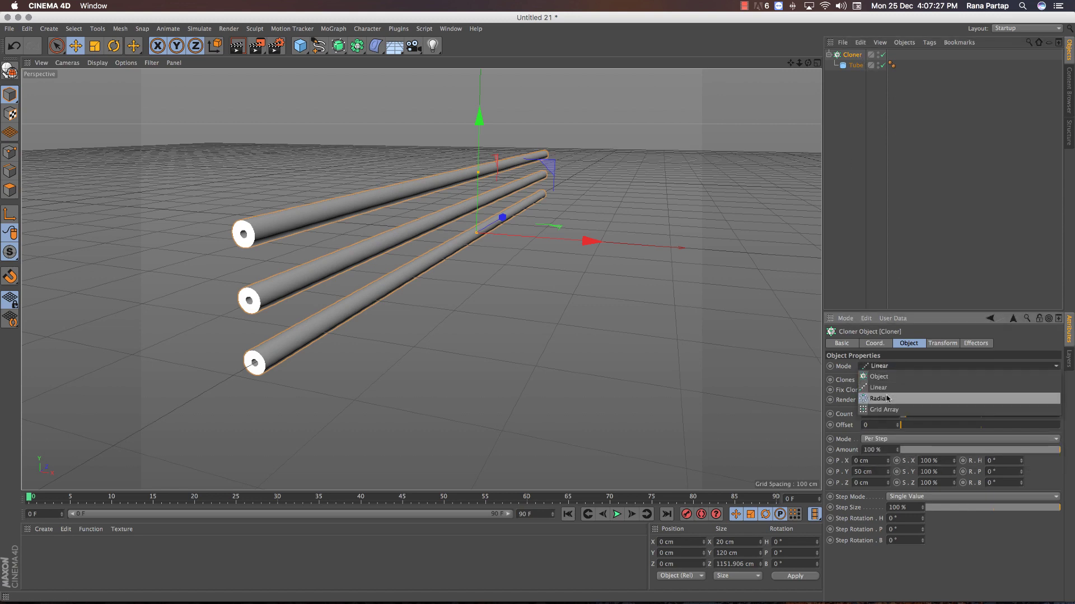
left_click(904, 398)
left_click_drag(907, 428, 894, 413)
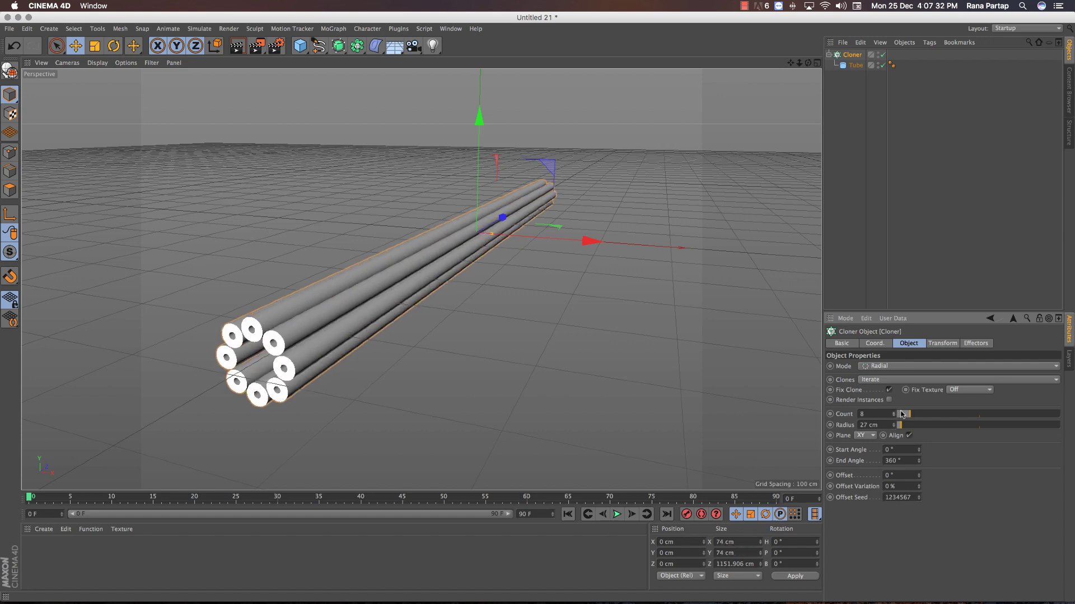
left_click(895, 412)
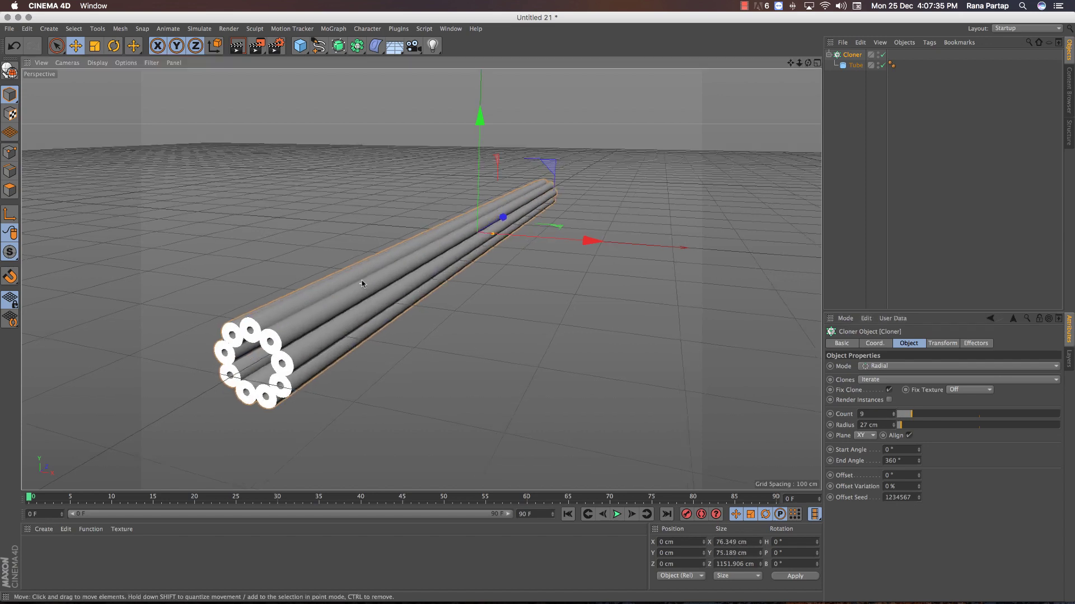
Switch the viewport display to Gouraud Shading (Lines).
scroll(353, 295, "up", 3)
left_click(106, 65)
left_click(137, 88)
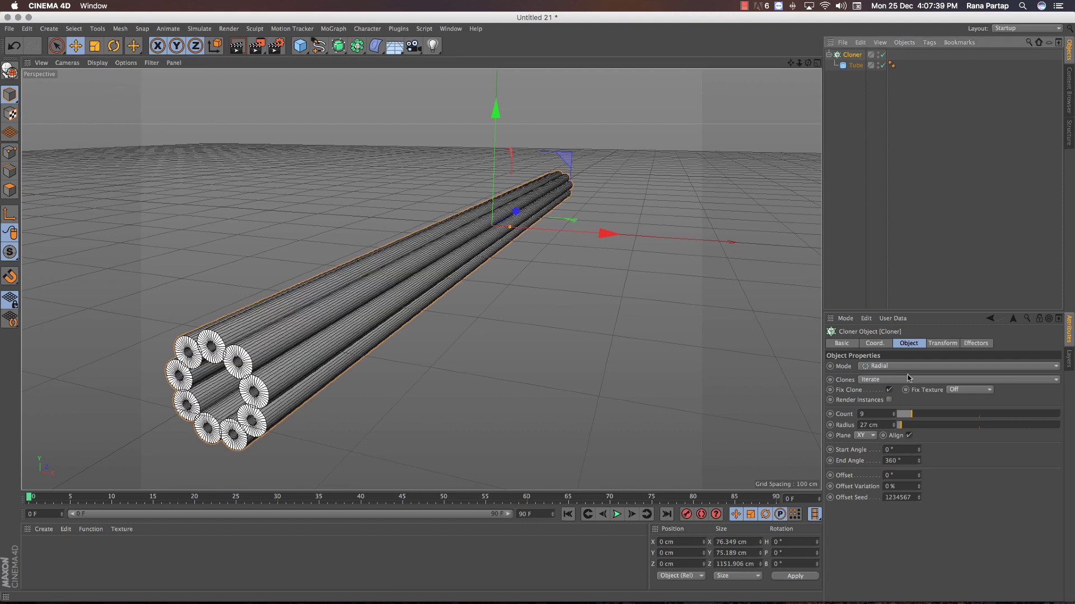
Give the Tube 271 height segments.
left_click(855, 65)
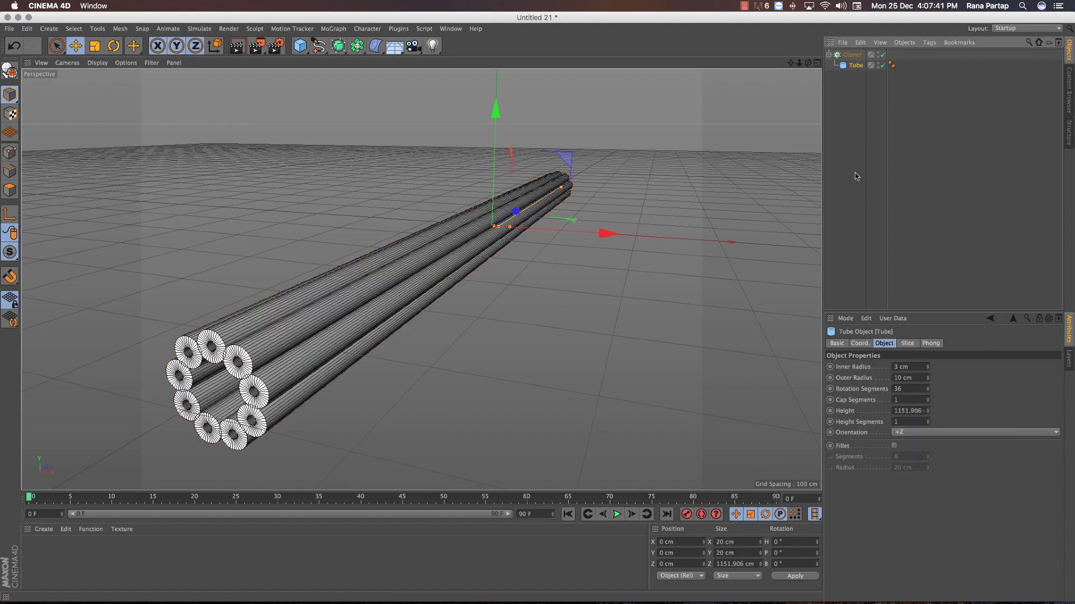
left_click(927, 398)
key("ctrl+z")
left_click_drag(926, 423, 926, 276)
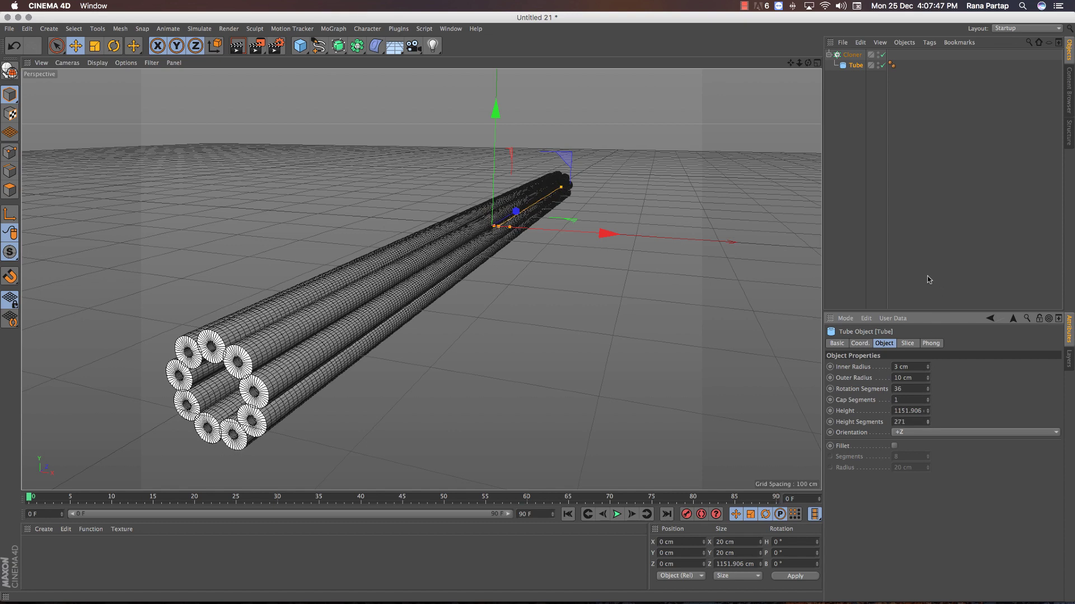
Group the Cloner under a new Null and expand it.
left_click(852, 54)
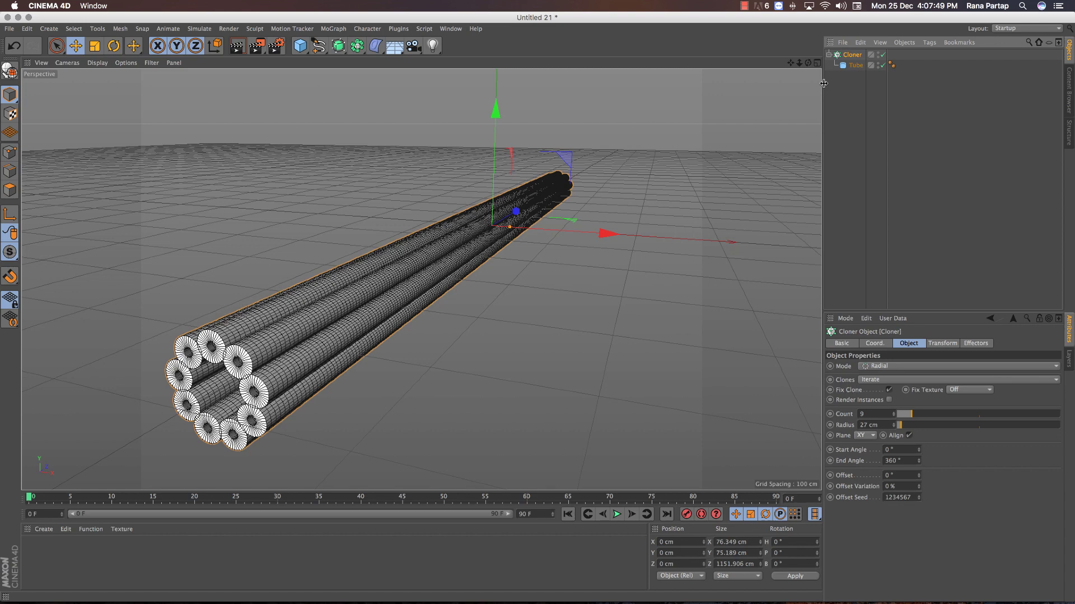
right_click(860, 60)
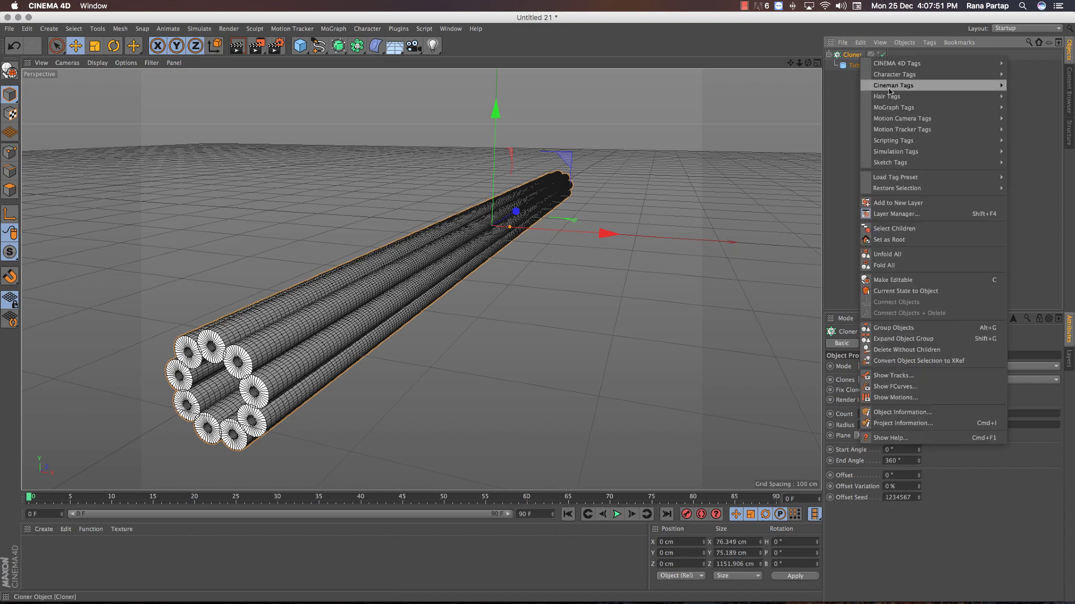
left_click(913, 330)
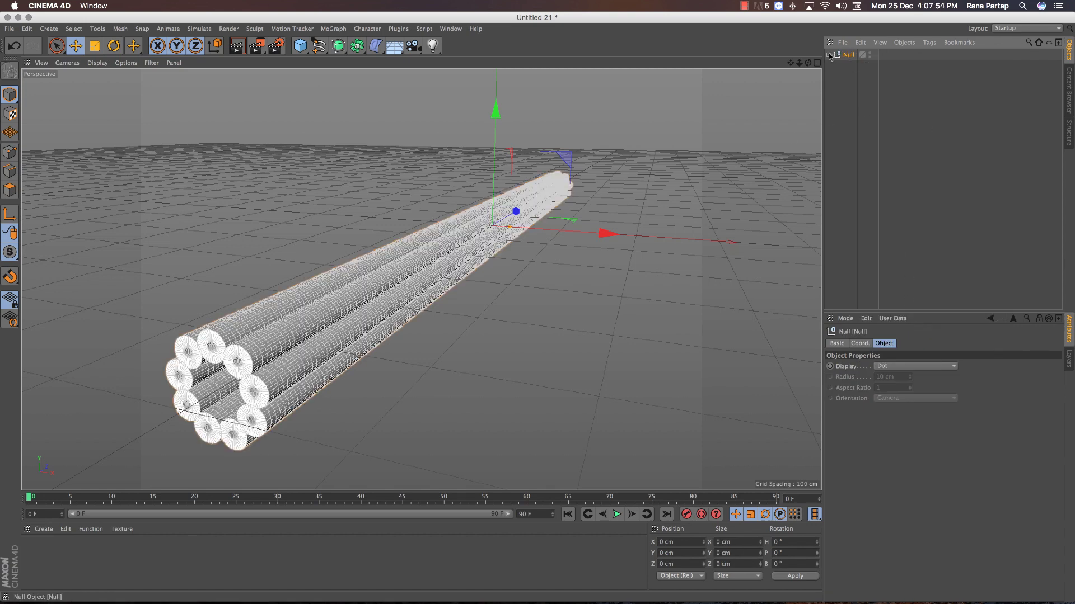
left_click(829, 54)
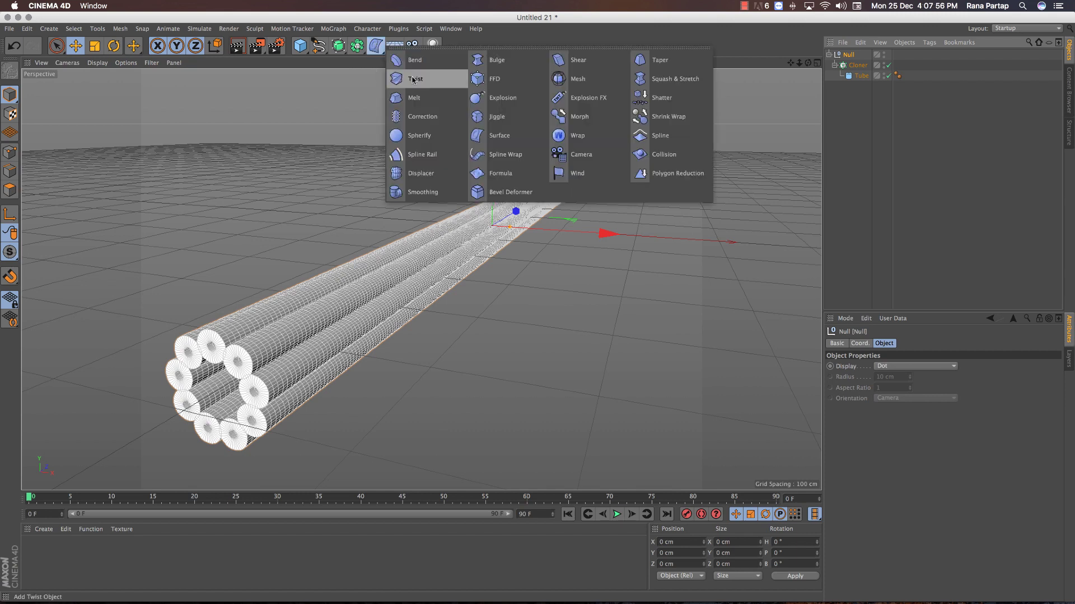
Add a Twist deformer and rotate it 90° on P to align with the tubes.
left_click_drag(379, 48, 410, 78)
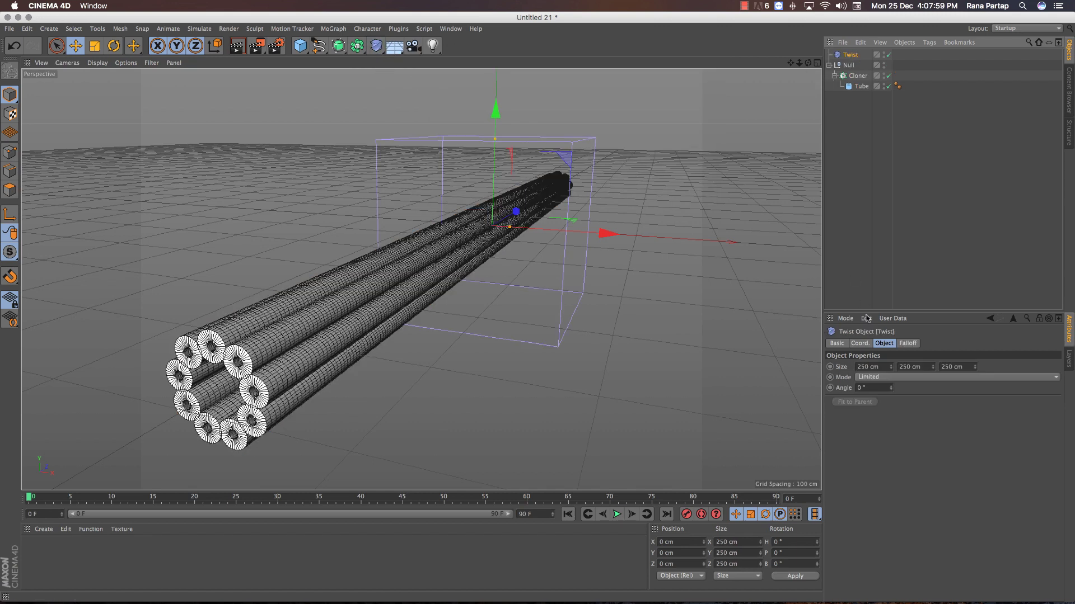
key("ctrl+z")
left_click(113, 46)
mouse_move(480, 263)
left_mouse_down()
mouse_move(420, 302)
mouse_move(420, 476)
left_mouse_up()
Scale the Twist deformer down to 93.75 cm to fit the tube bundle.
left_click(94, 46)
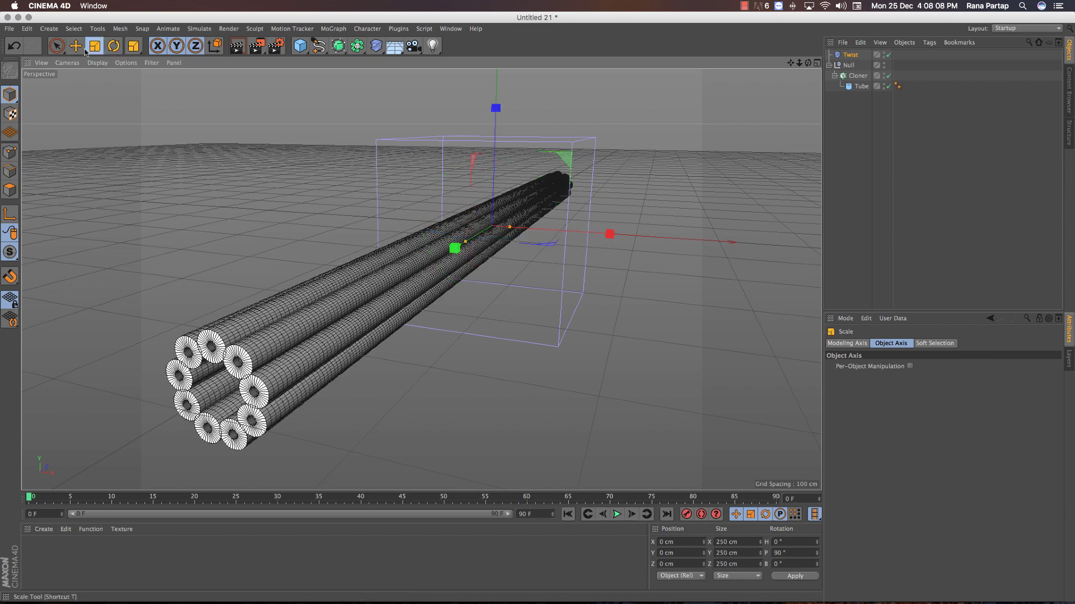
mouse_move(504, 263)
left_mouse_down()
mouse_move(455, 298)
mouse_move(407, 383)
left_mouse_up()
scroll(555, 183, "up", 5)
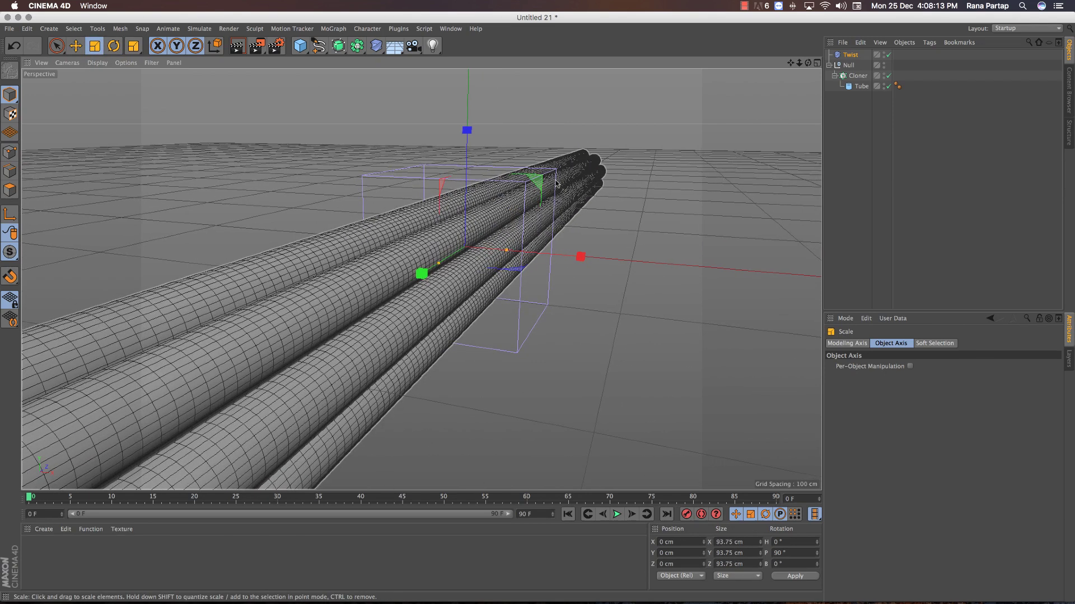
left_click_drag(556, 183, 583, 271, "alt")
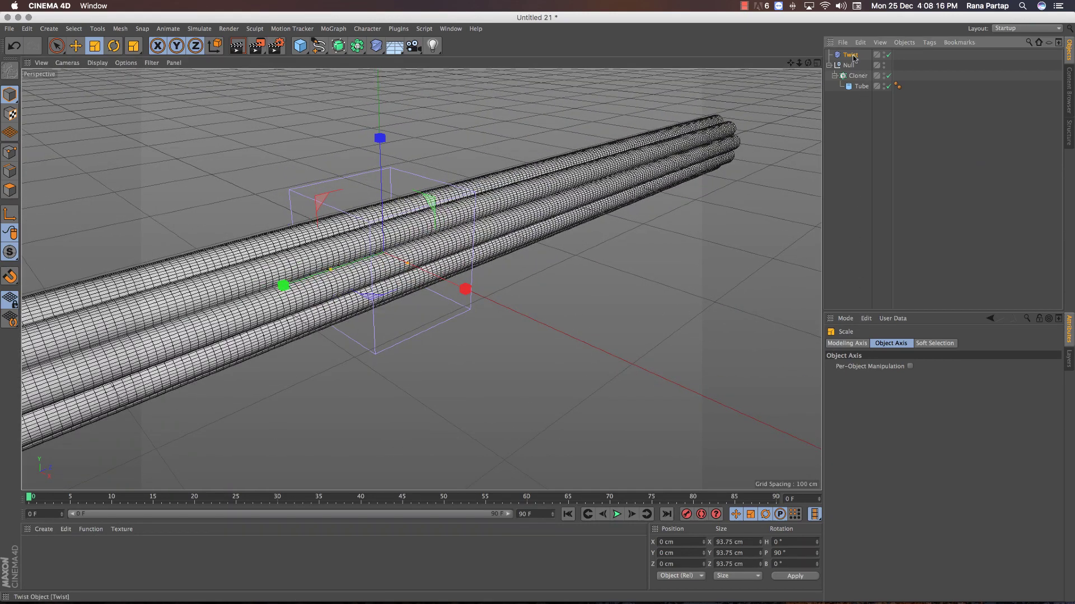
left_click(852, 56)
left_click_drag(890, 390, 890, 375)
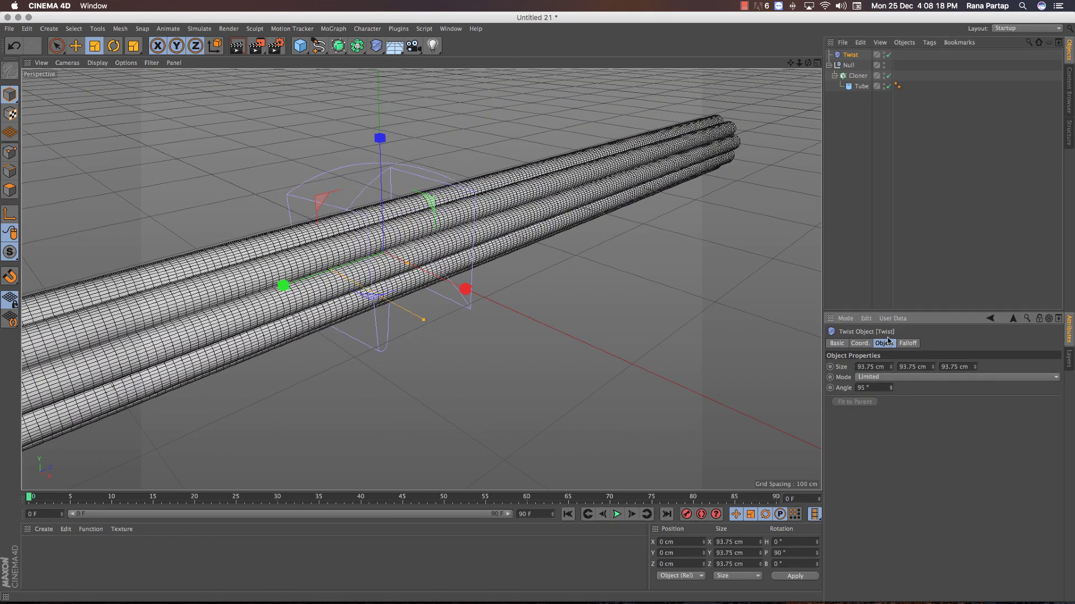
key("ctrl+z")
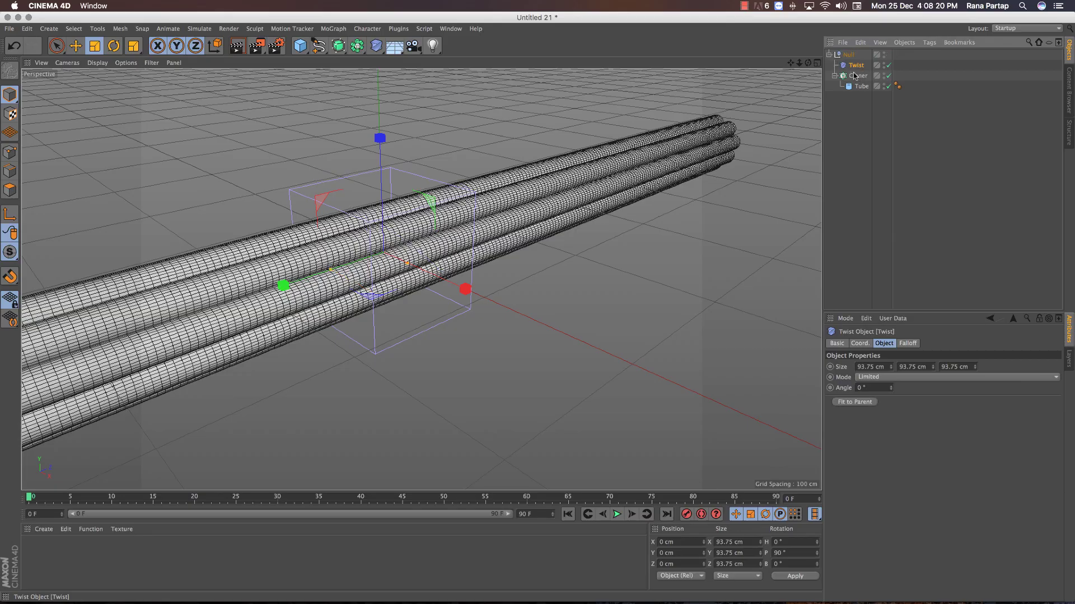
Raise the Twist angle to 193° and view the twisted middle of the bundle.
left_click_drag(892, 389, 904, 283)
scroll(416, 254, "down", 5)
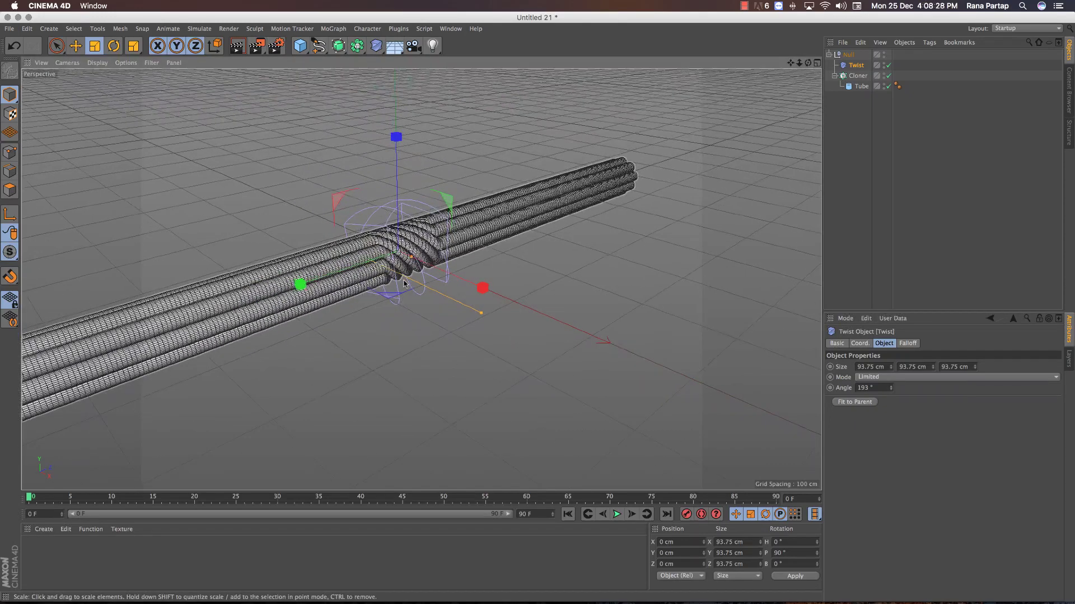
left_click_drag(416, 255, 523, 231, "alt")
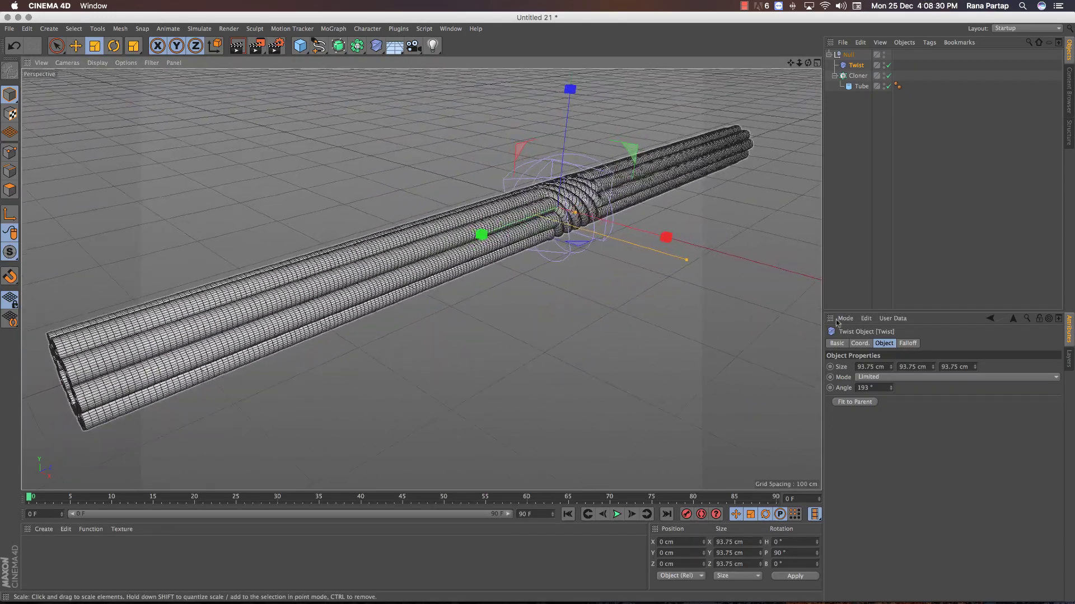
left_click(976, 364)
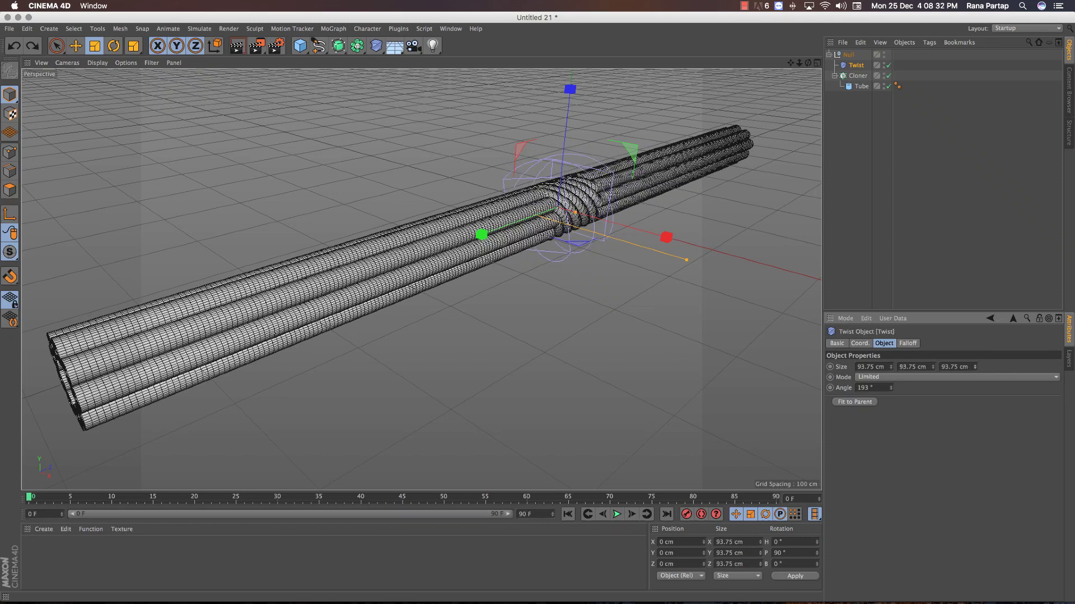
Set the Twist Size Y to 1155.75 cm and its angle to 1155°.
left_click_drag(933, 369, 918, 3)
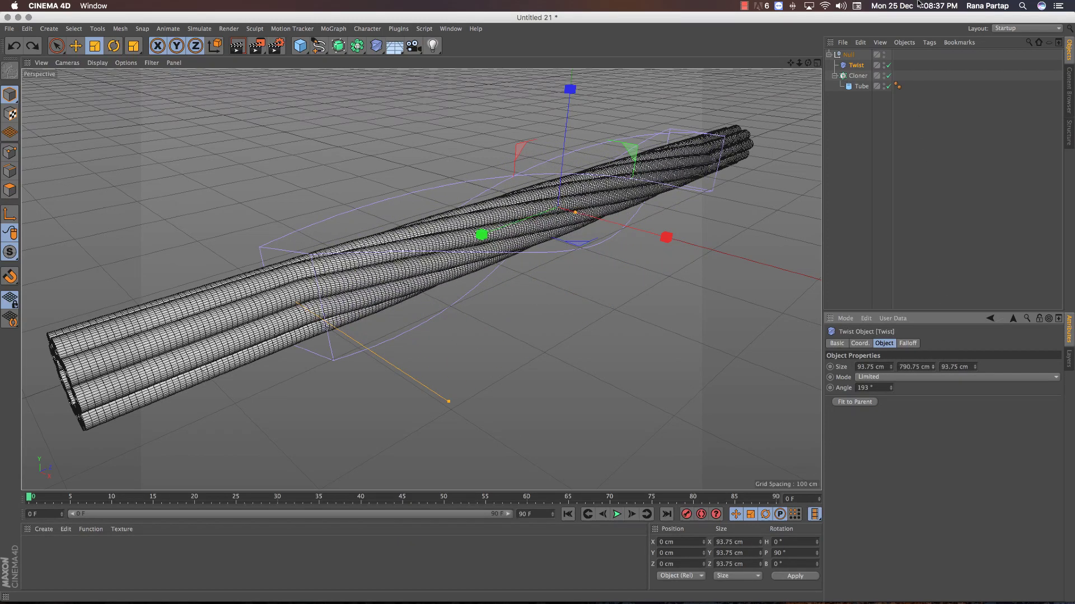
mouse_move(942, 334)
left_mouse_down()
mouse_move(942, 168)
mouse_move(942, 177)
left_mouse_up()
left_click_drag(892, 390, 848, 20)
left_click_drag(892, 388, 890, 263)
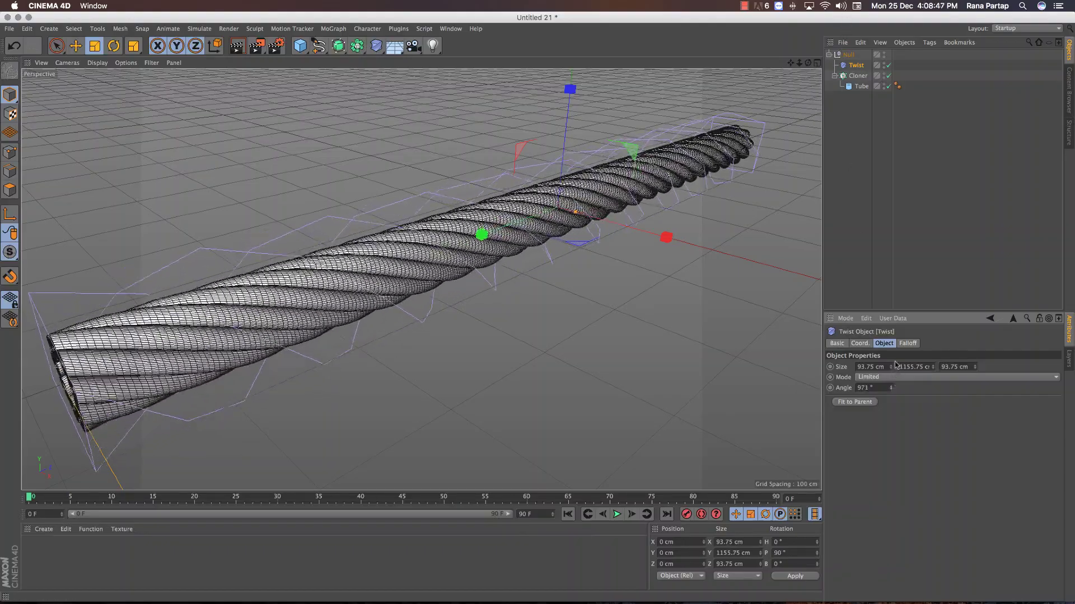
mouse_move(541, 321)
left_mouse_down("alt")
mouse_move(480, 235)
mouse_move(475, 265)
mouse_move(494, 207)
mouse_move(451, 282)
mouse_move(439, 278)
mouse_move(463, 276)
left_mouse_up("alt")
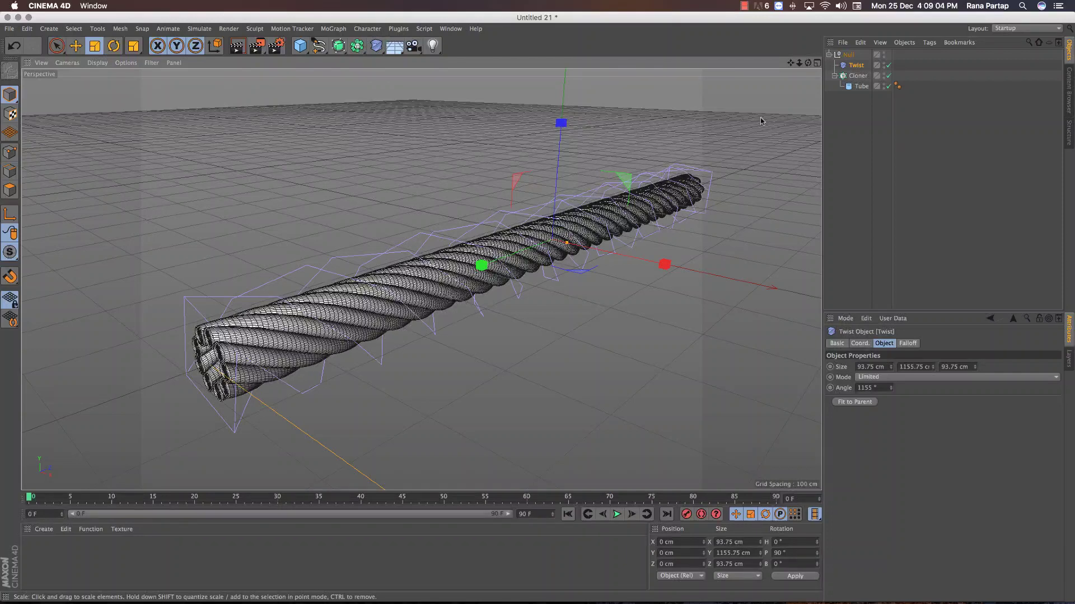
Rename the rope Null (typing '2') and nest it under a new Cloner.
left_click(849, 54)
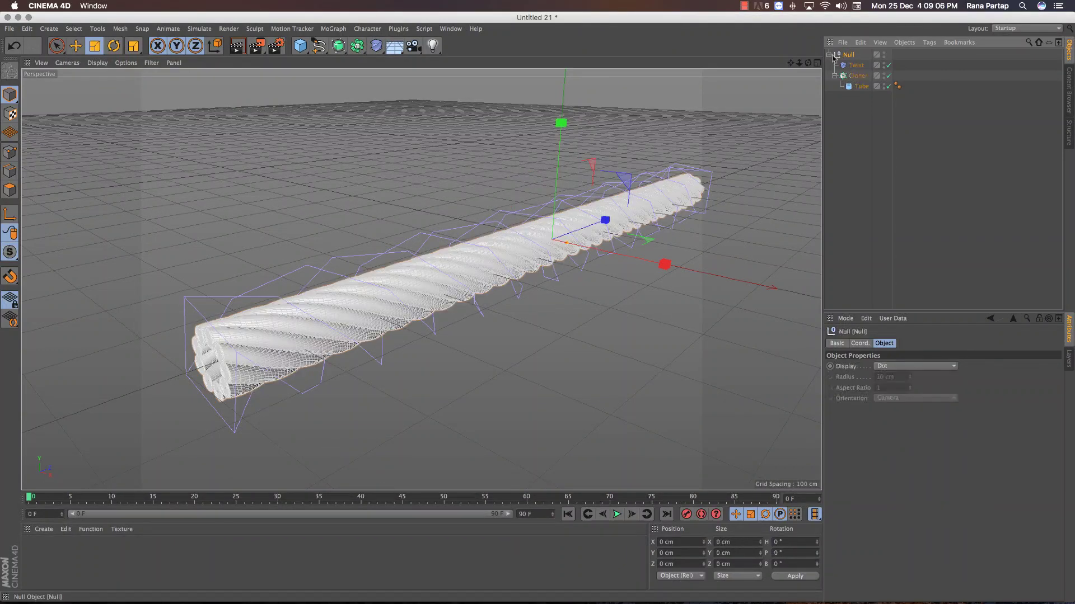
double_click(850, 54)
type("2")
left_click_drag(496, 252, 506, 244)
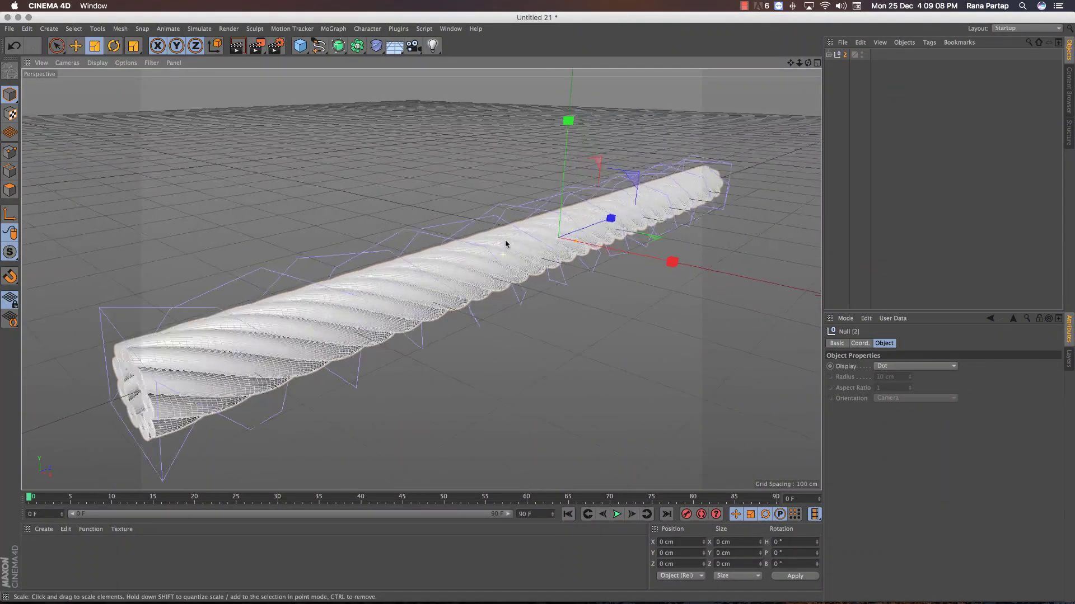
left_click(368, 50)
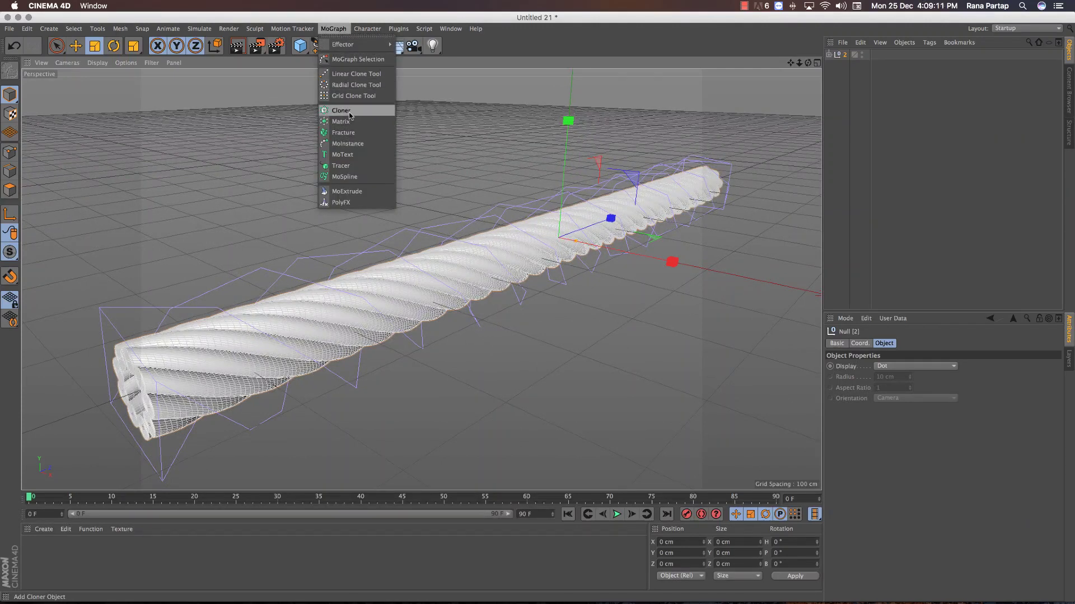
left_click(335, 108)
left_click_drag(850, 59, 851, 55)
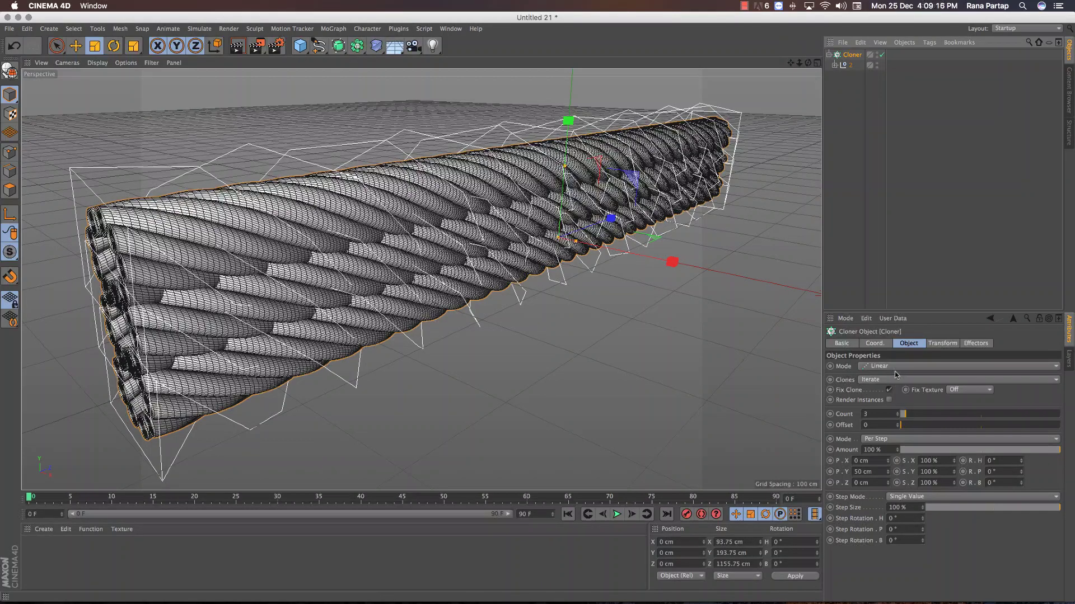
Switch the rope Cloner to Radial and tighten its radius to 41 cm.
left_click(895, 367)
left_click(884, 401)
left_click_drag(895, 428, 894, 421)
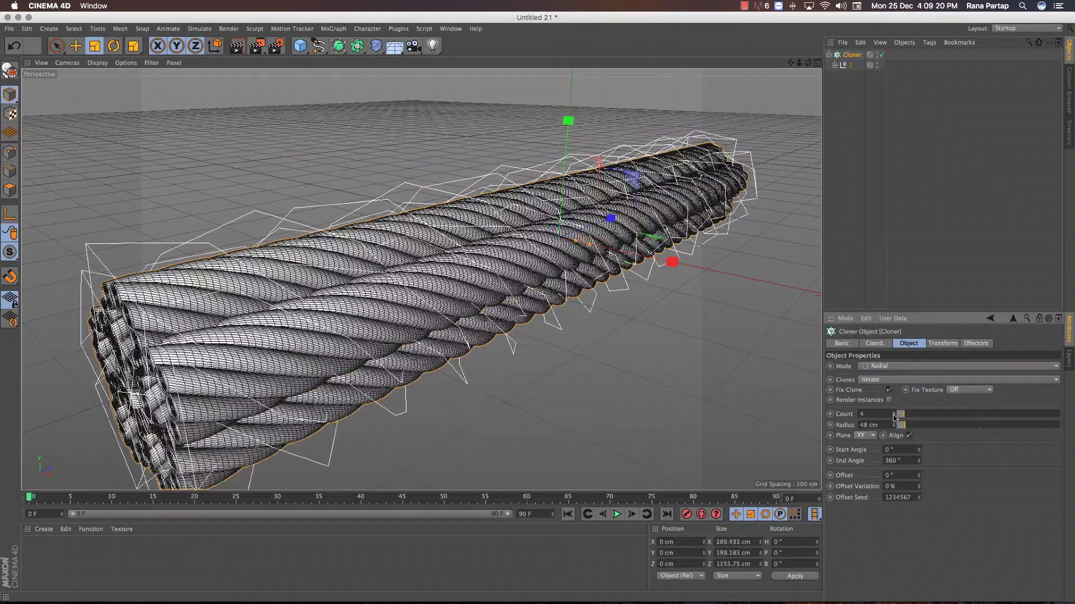
mouse_move(394, 355)
left_mouse_down("alt")
mouse_move(401, 327)
mouse_move(443, 306)
left_mouse_up("alt")
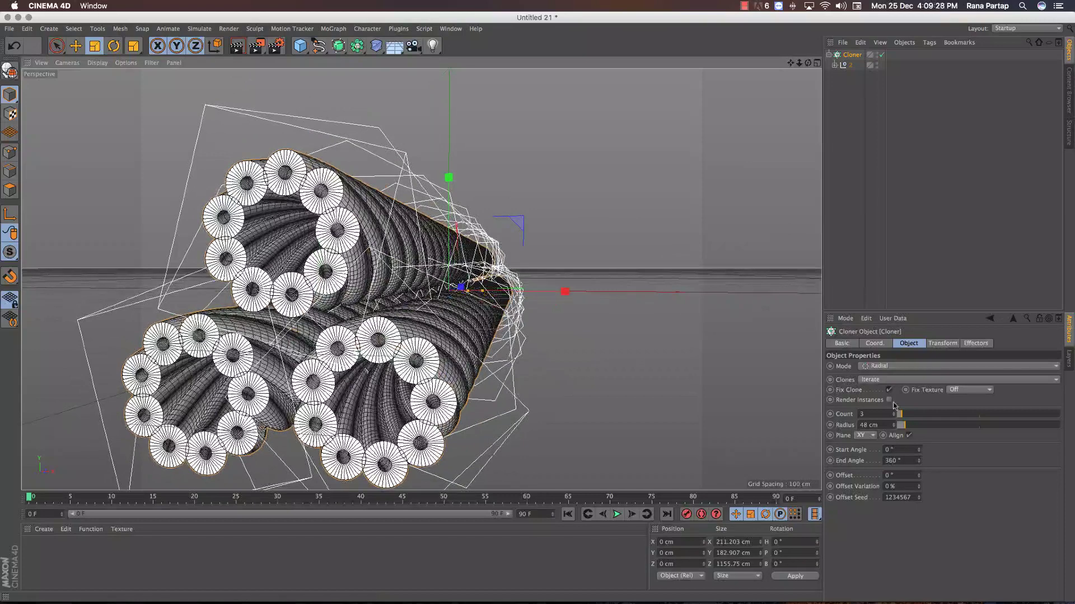
left_click_drag(894, 425, 896, 428)
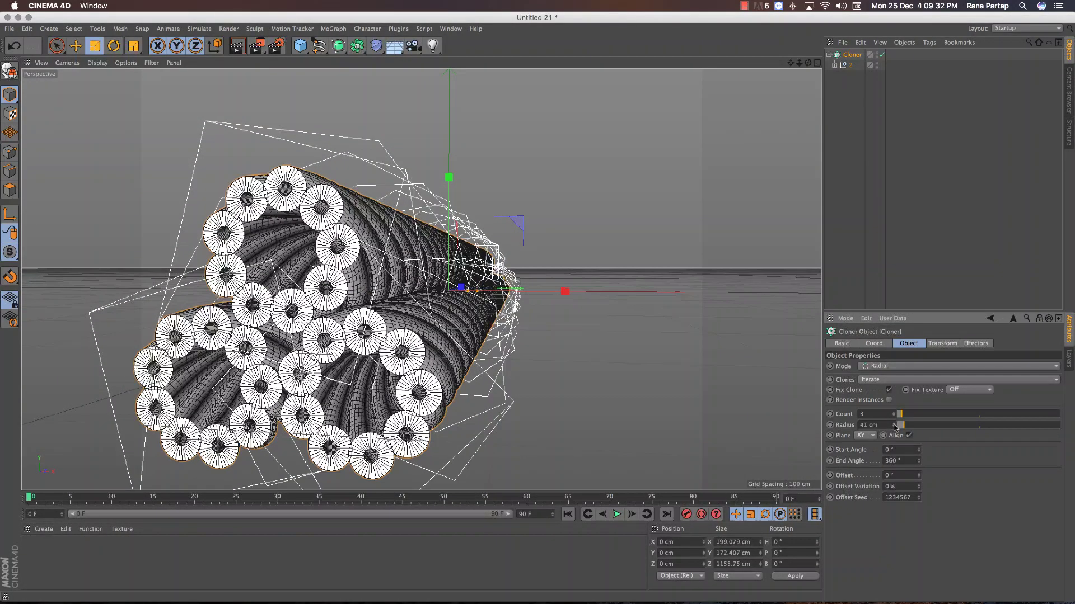
mouse_move(488, 285)
left_mouse_down("alt")
mouse_move(463, 271)
mouse_move(487, 264)
left_mouse_up("alt")
Collapse the three-rope Cloner and group it under a new Null.
left_click(830, 55)
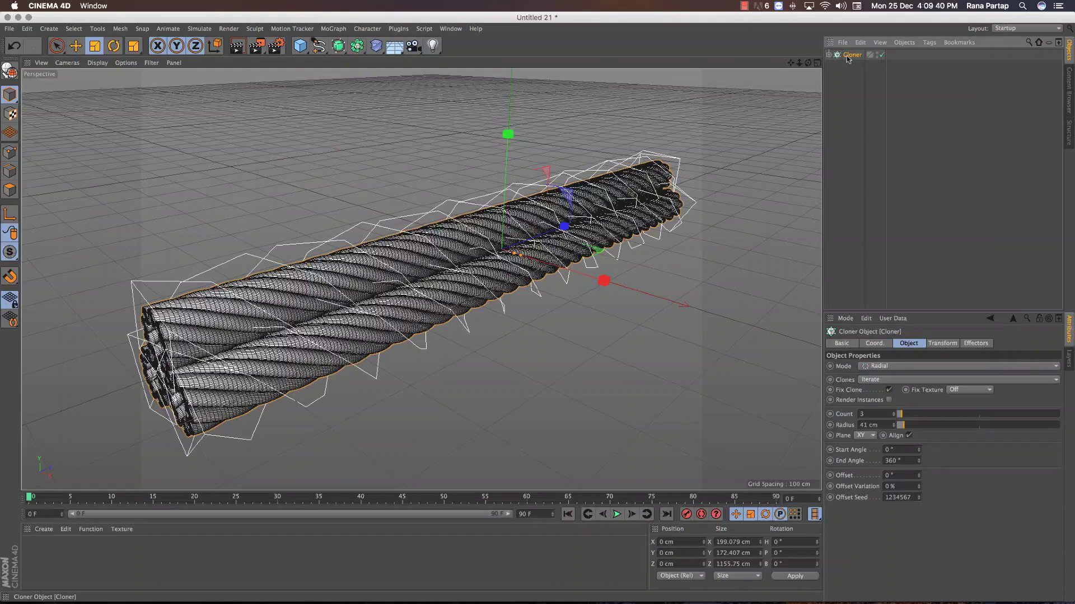
right_click(850, 56)
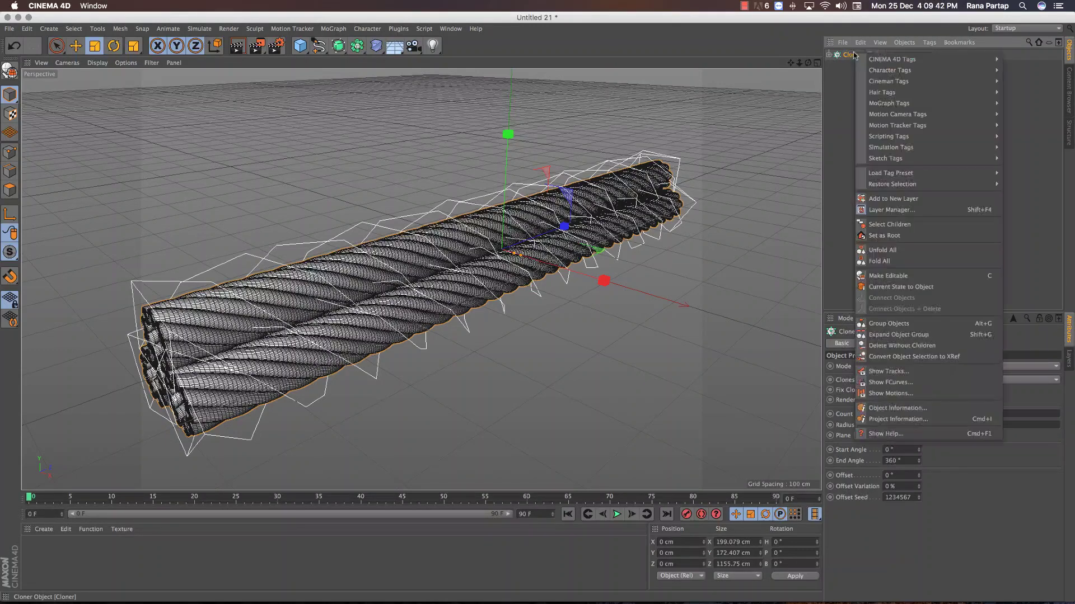
left_click(896, 324)
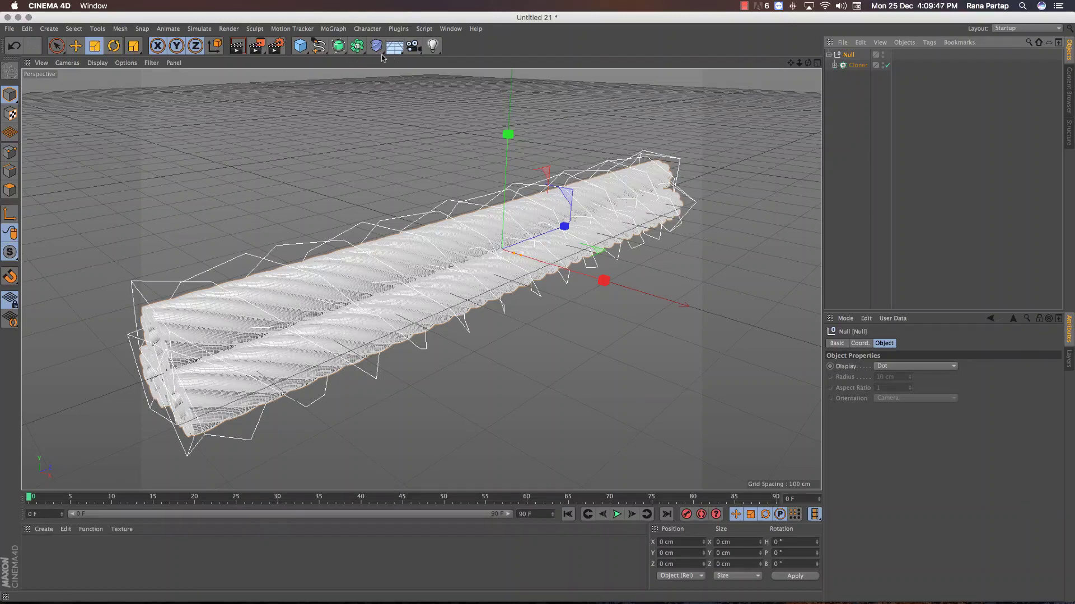
left_click_drag(380, 50, 390, 67)
Add a second Twist deformer and rotate it 90° on P along the rope.
left_click(425, 78)
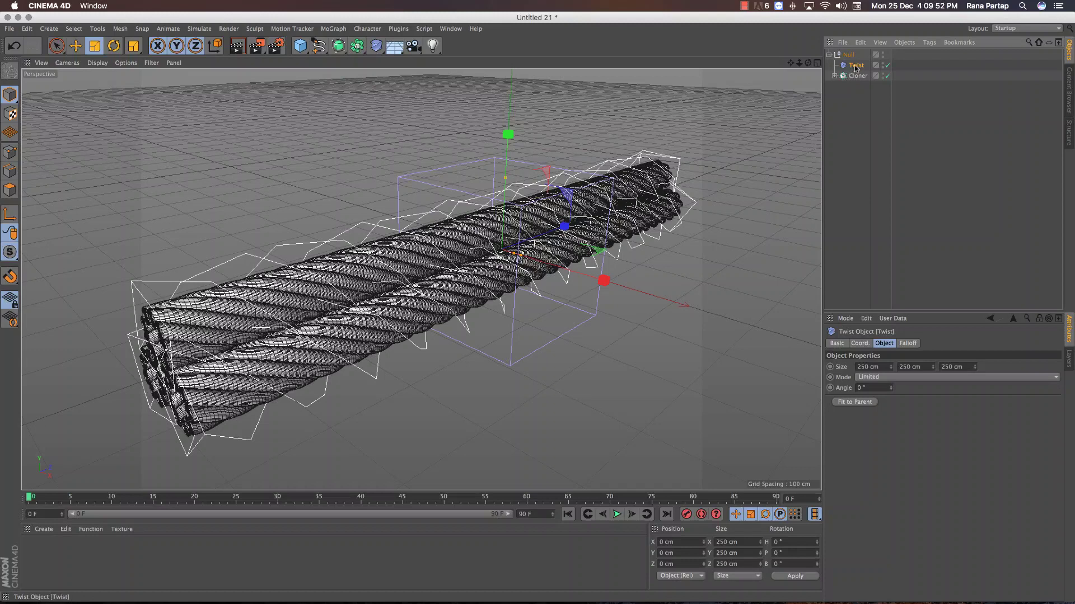
left_click_drag(892, 390, 918, 389)
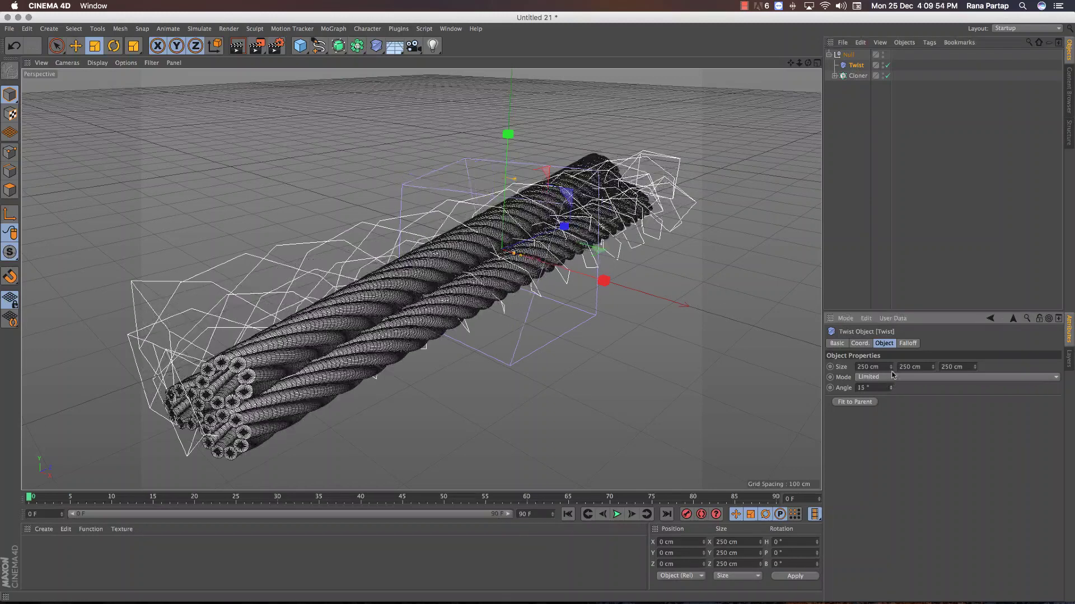
key("ctrl+z")
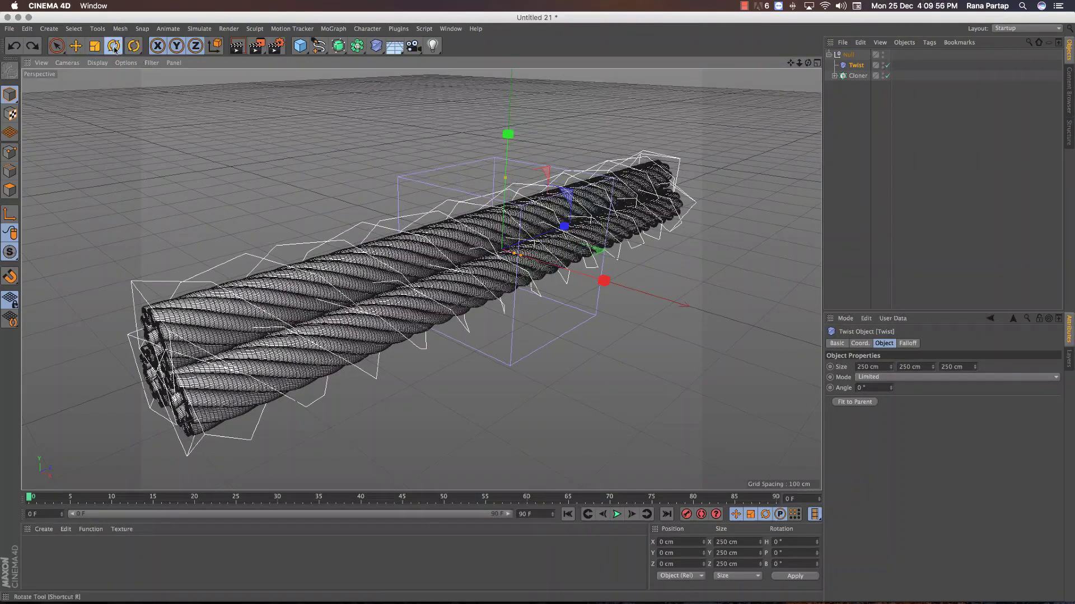
left_click(113, 46)
mouse_move(482, 314)
left_mouse_down()
mouse_move(421, 330)
mouse_move(422, 339)
left_mouse_up()
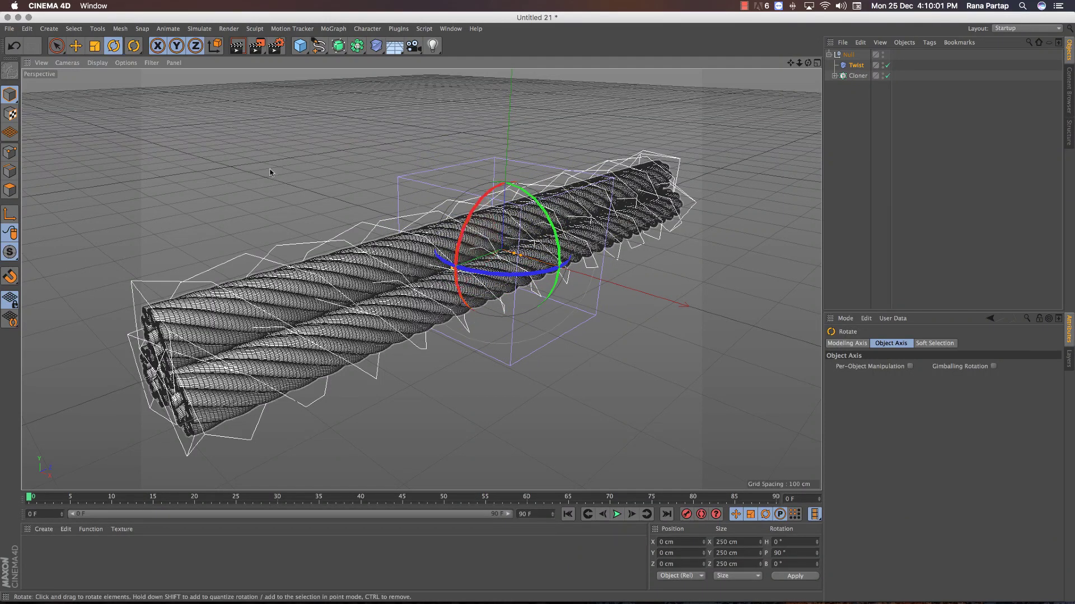
left_click(63, 48)
left_click(107, 60)
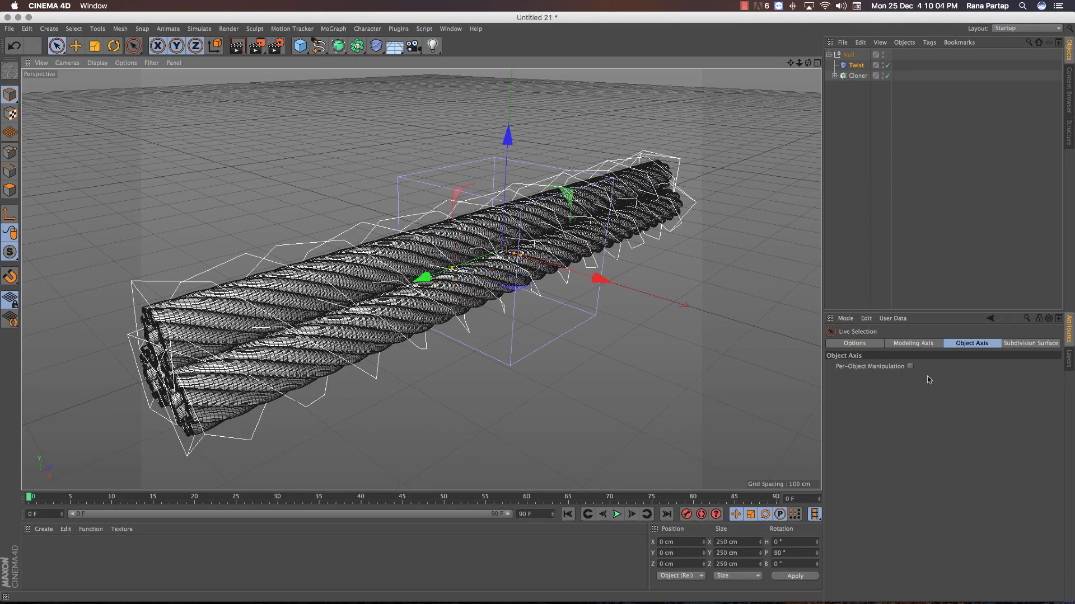
Set the Twist Size Y to 1286 cm and its angle to 919°.
left_click(855, 65)
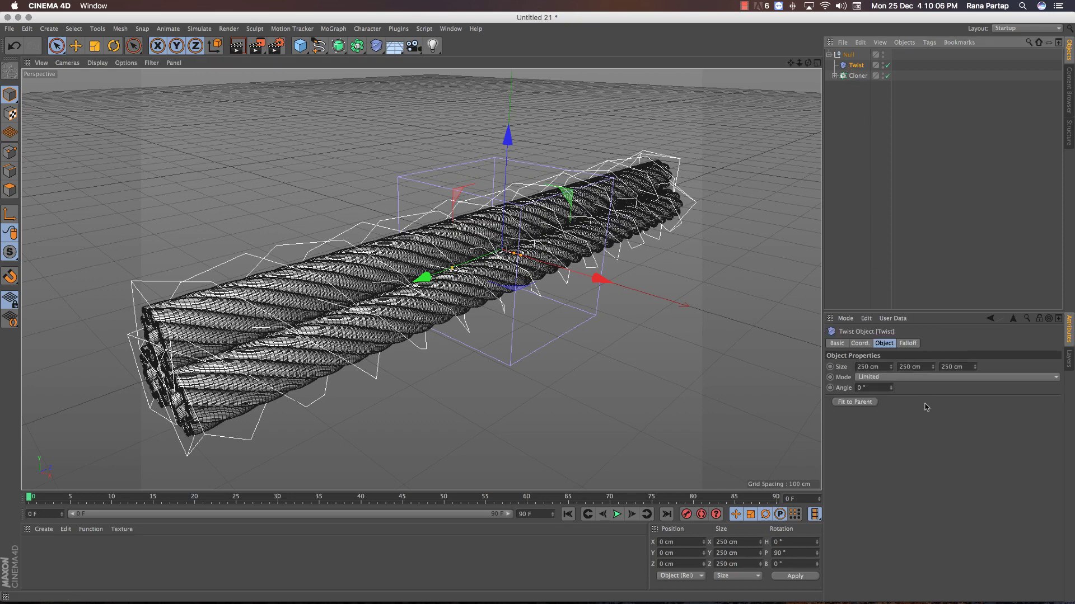
left_click_drag(890, 390, 831, 227)
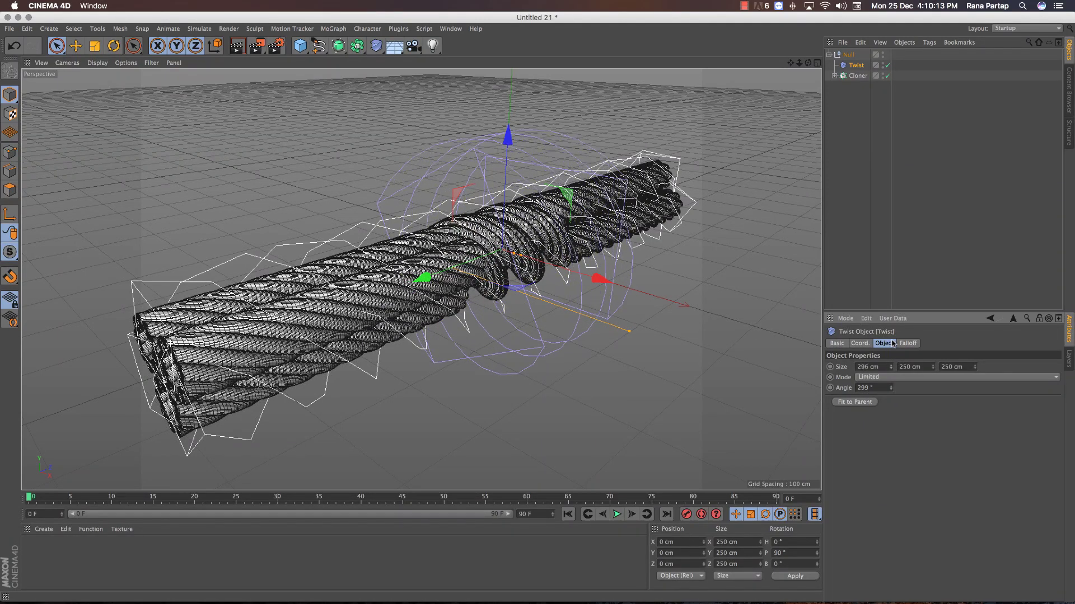
left_click_drag(931, 359, 892, 4)
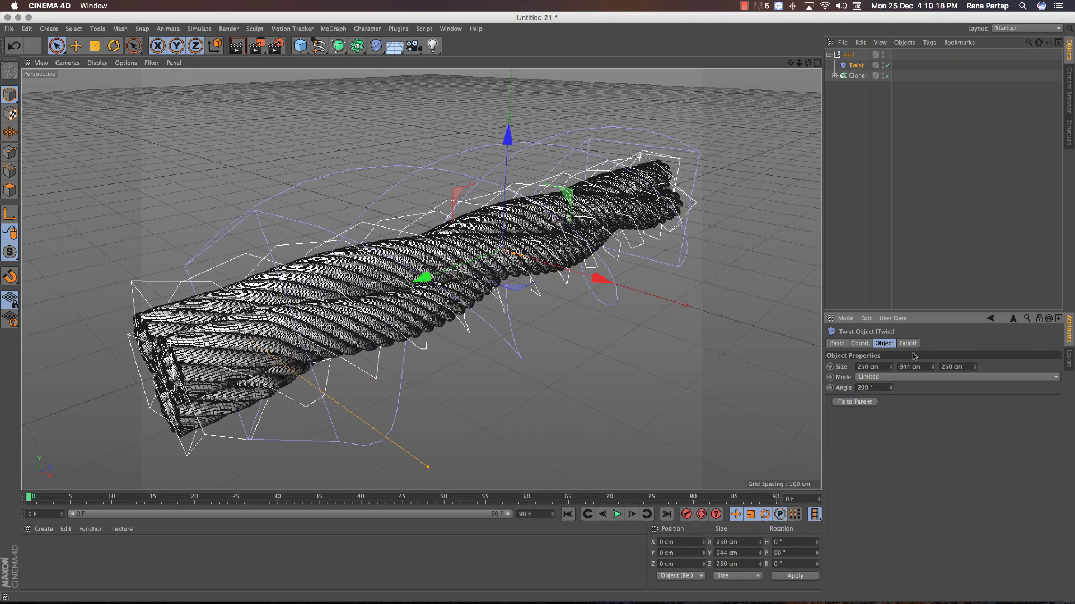
left_click_drag(936, 336, 918, 187)
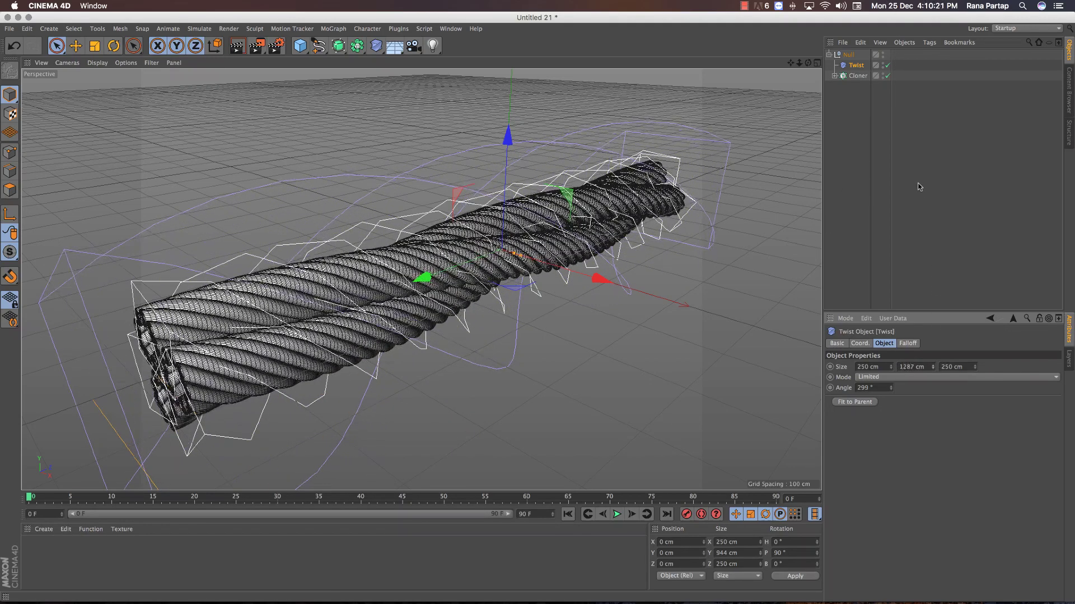
left_click_drag(892, 390, 846, 54)
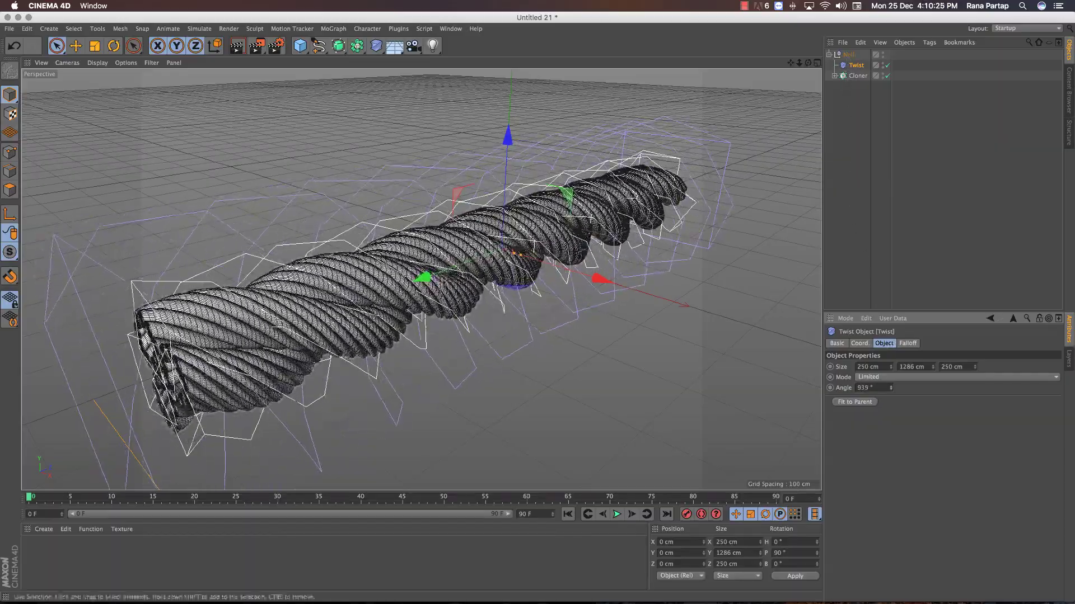
Scale the Null holding the whole twisted rope group down.
scroll(420, 280, "up", 3)
mouse_move(392, 292)
left_mouse_down("alt")
mouse_move(542, 207)
mouse_move(395, 273)
mouse_move(465, 210)
mouse_move(422, 301)
mouse_move(428, 277)
mouse_move(391, 302)
left_mouse_up("alt")
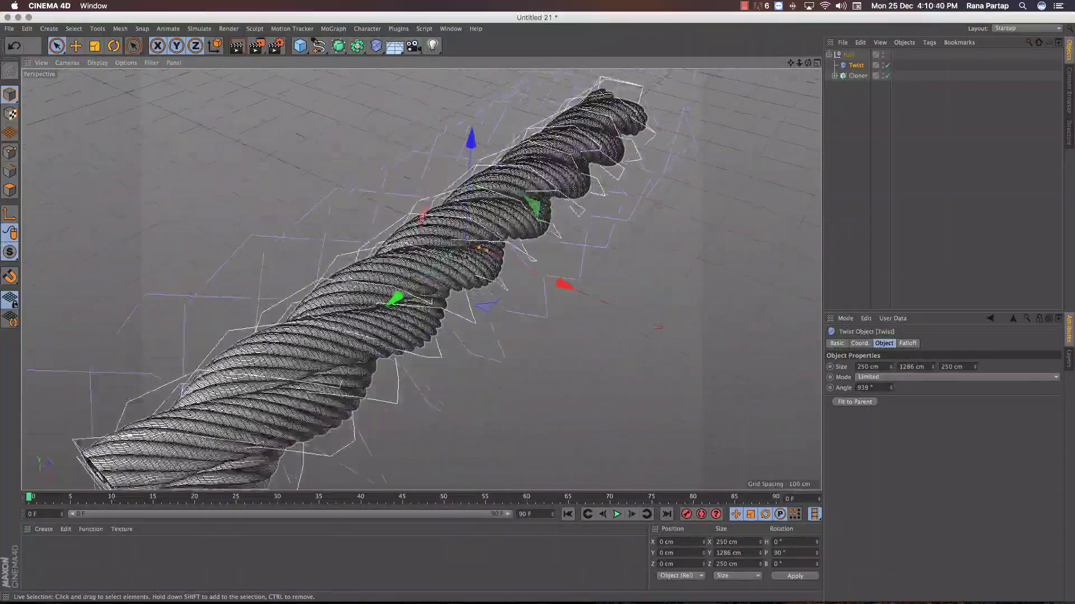
left_click(679, 136)
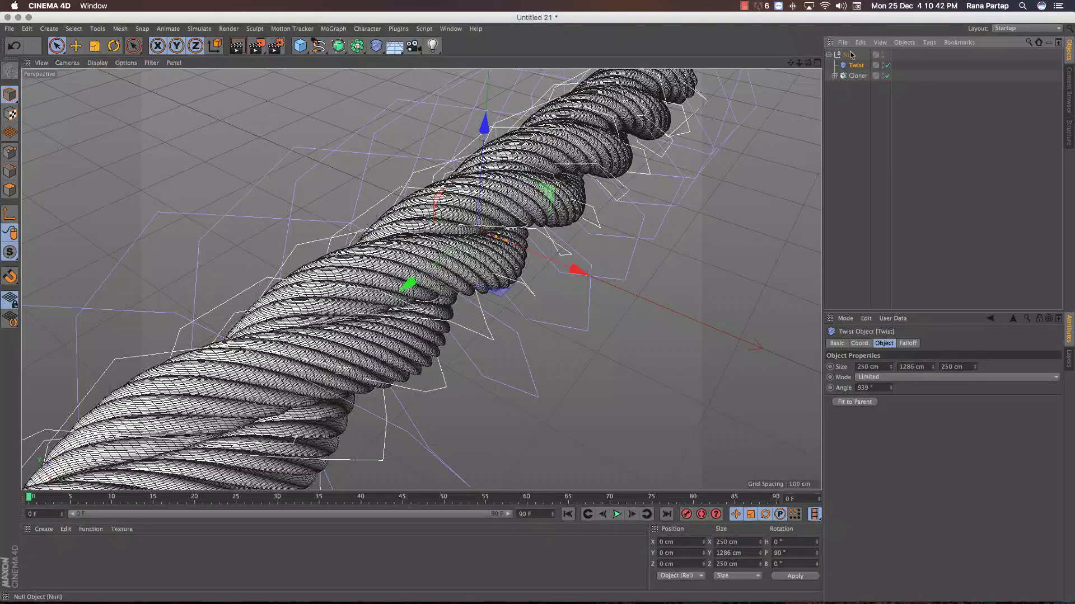
left_click(99, 46)
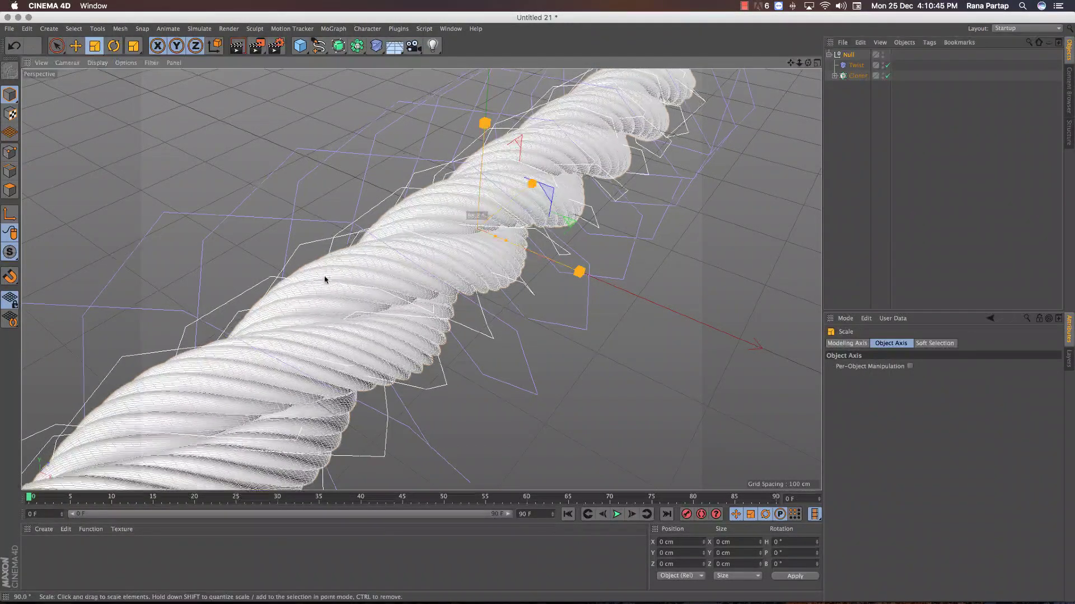
left_click_drag(395, 276, 288, 362)
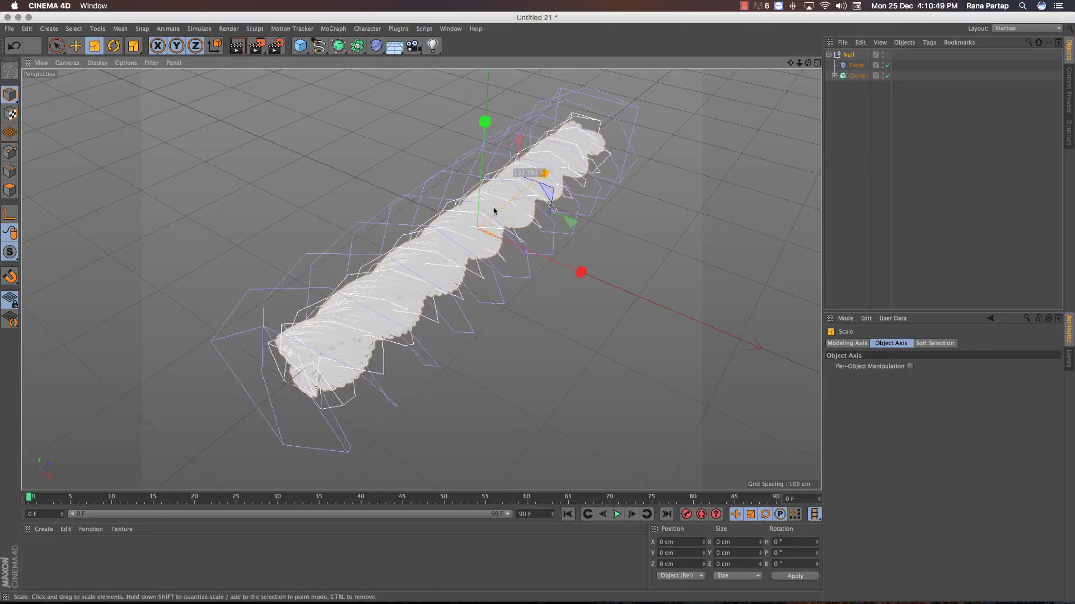
Zoom in and orbit around the scaled rope to inspect it from the side.
scroll(468, 255, "up", 3)
scroll(462, 243, "up", 3)
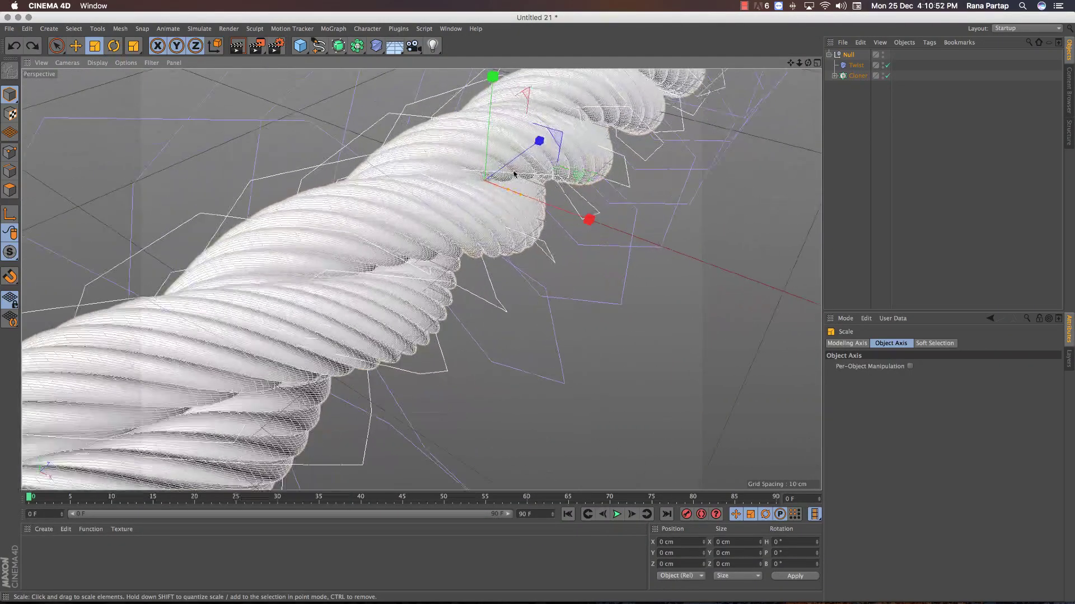
scroll(455, 230, "up", 3)
scroll(448, 218, "up", 3)
left_click_drag(485, 201, 450, 258, "alt")
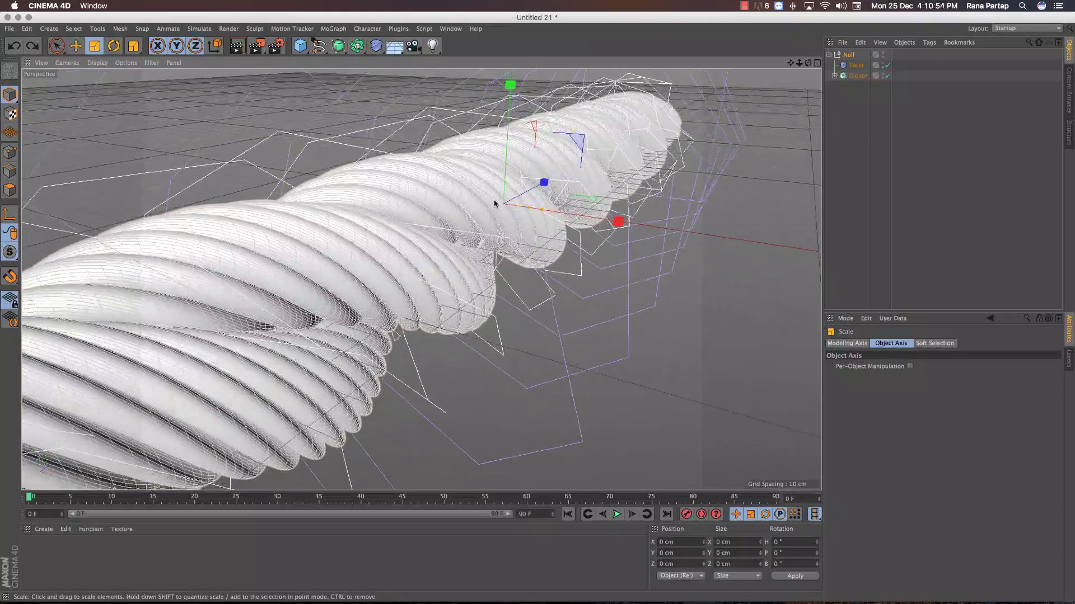
right_click_drag(435, 274, 475, 203, "alt")
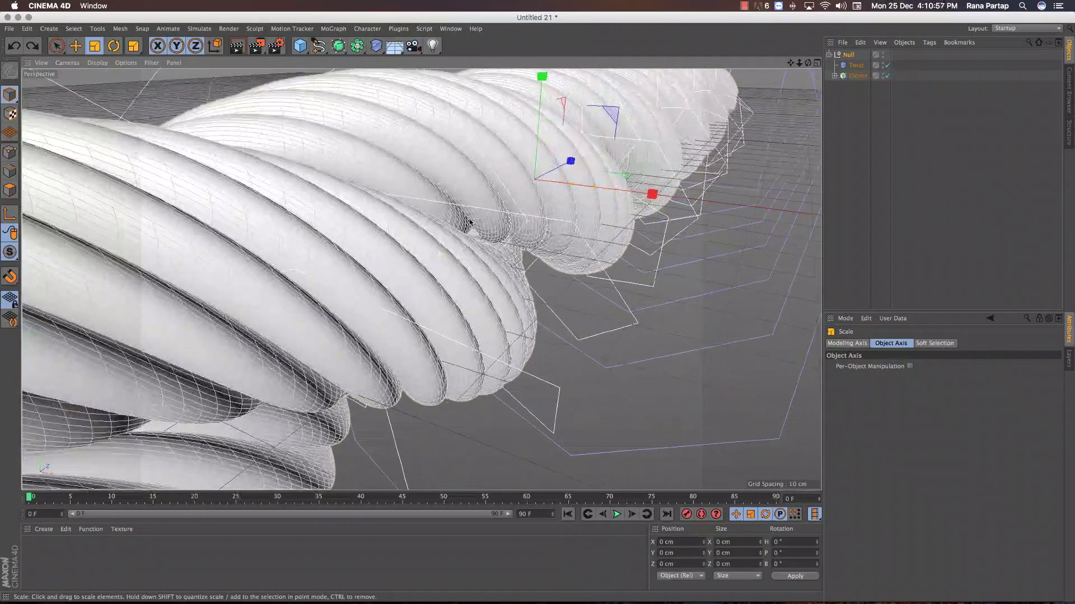
mouse_move(569, 278)
left_mouse_down("alt")
mouse_move(511, 168)
mouse_move(521, 243)
mouse_move(564, 210)
mouse_move(492, 269)
mouse_move(483, 264)
mouse_move(553, 372)
left_mouse_up("alt")
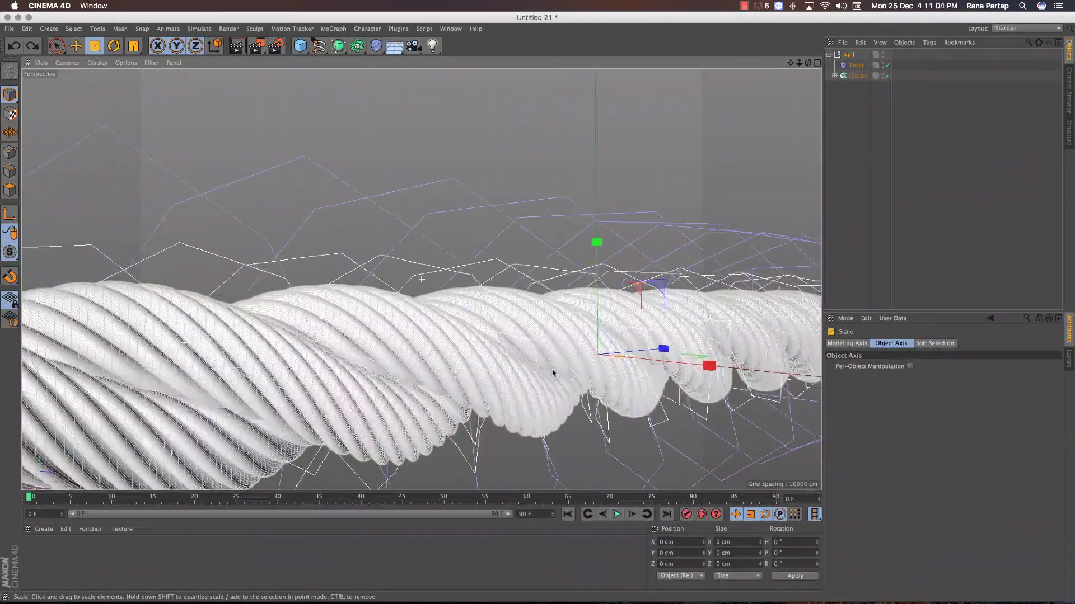
Add a Floor and lower it to Y -31.417 cm, just beneath the rope.
left_click_drag(394, 46, 410, 78)
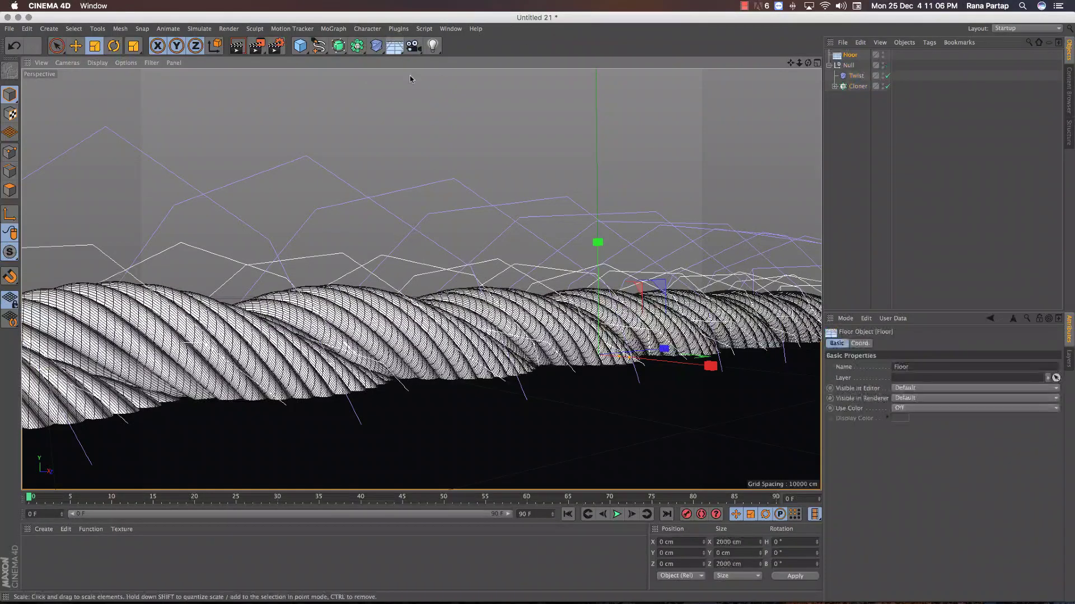
key("9")
left_click_drag(597, 249, 600, 318)
Add a Physical Sky with its Time month set to August.
left_click_drag(395, 46, 507, 65)
left_click(892, 376)
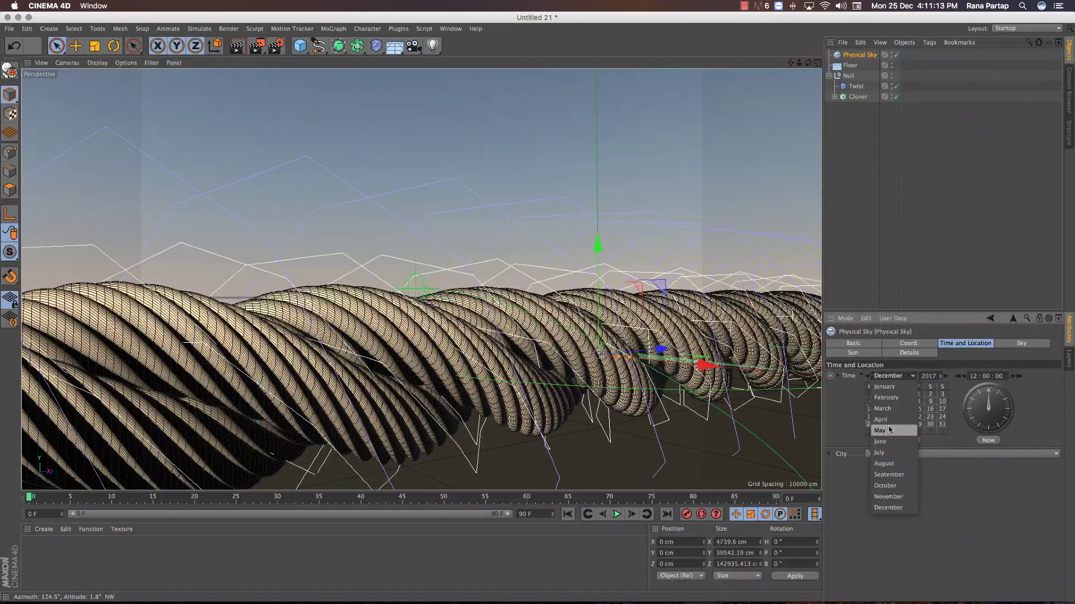
left_click(884, 463)
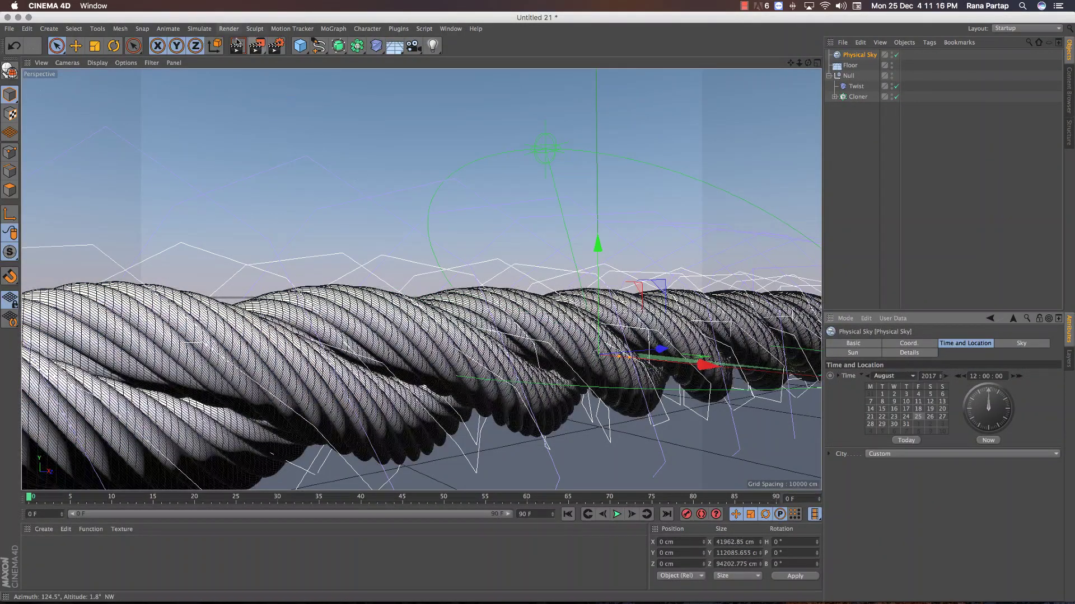